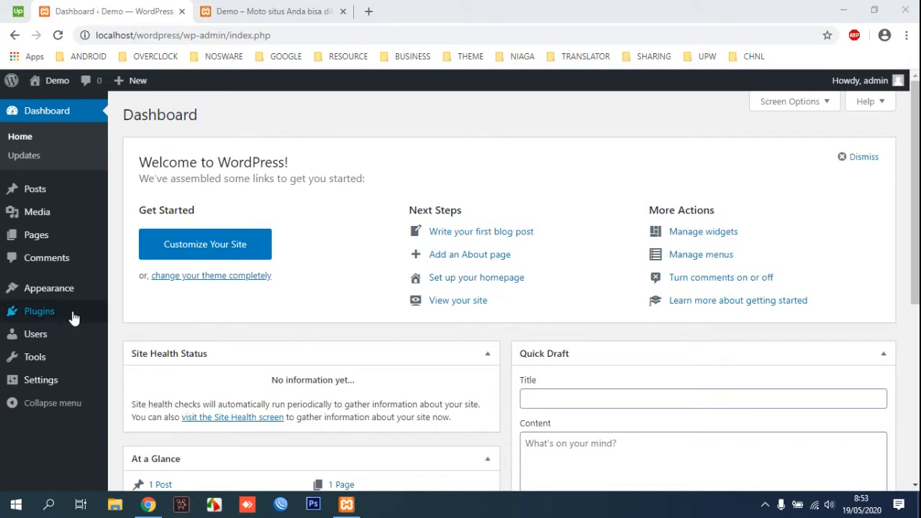
Search the plugin directory for woocommerce, and install and activate the WooCommerce plugin
{"action": "mouse_move", "coordinate": [70, 318]}
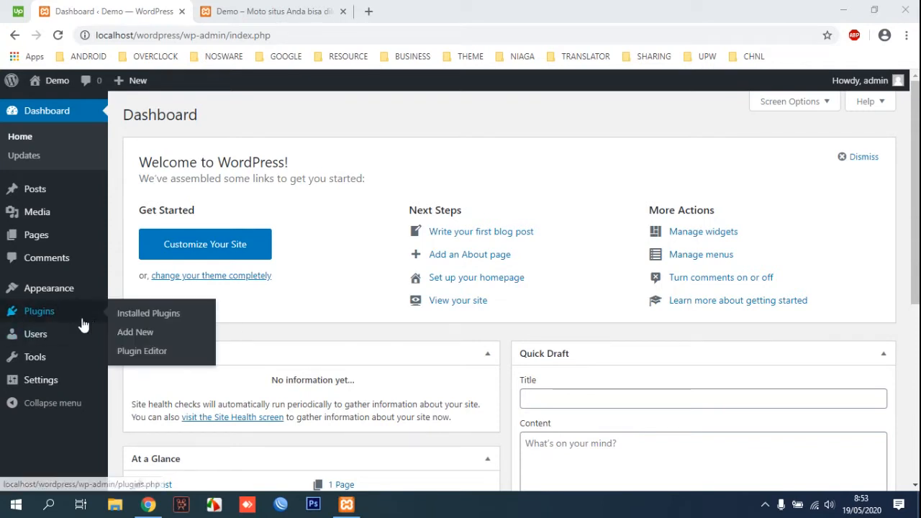
{"action": "left_click", "coordinate": [132, 338]}
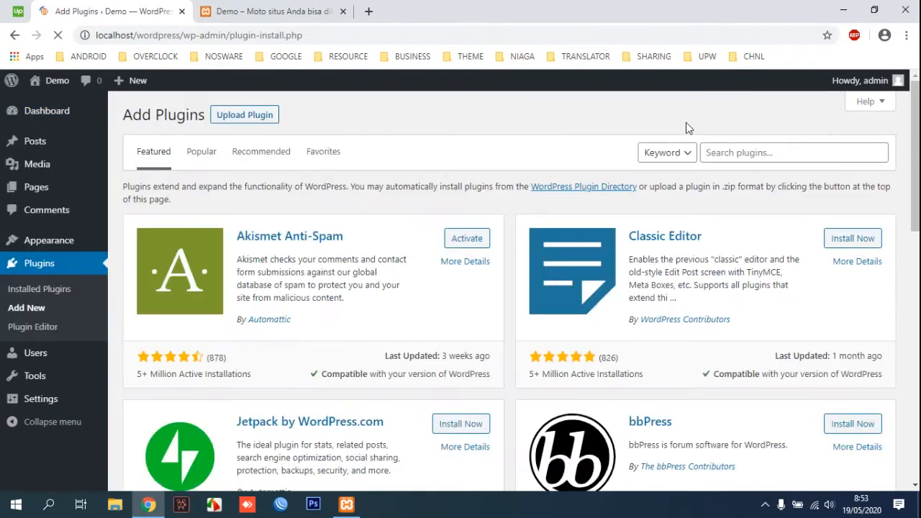
{"action": "left_click", "coordinate": [739, 152]}
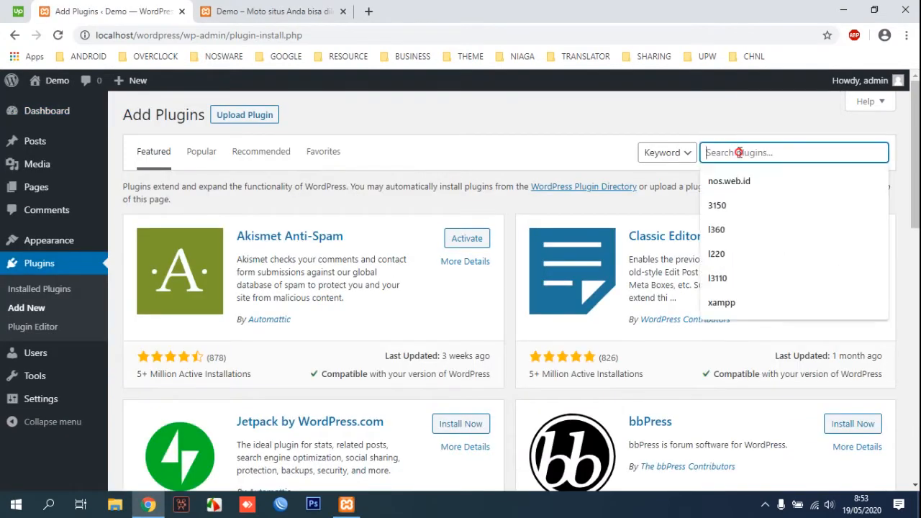
{"action": "type", "text": "woocommerce"}
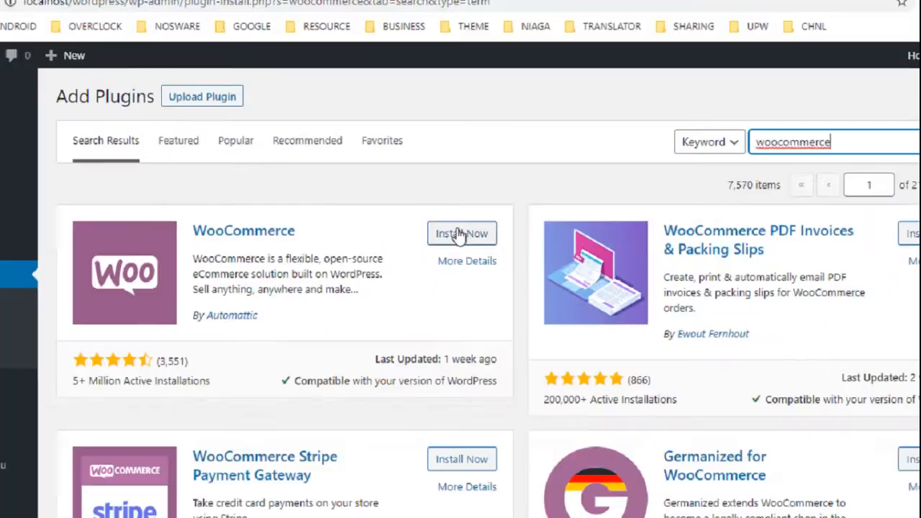
{"action": "left_click", "coordinate": [459, 229]}
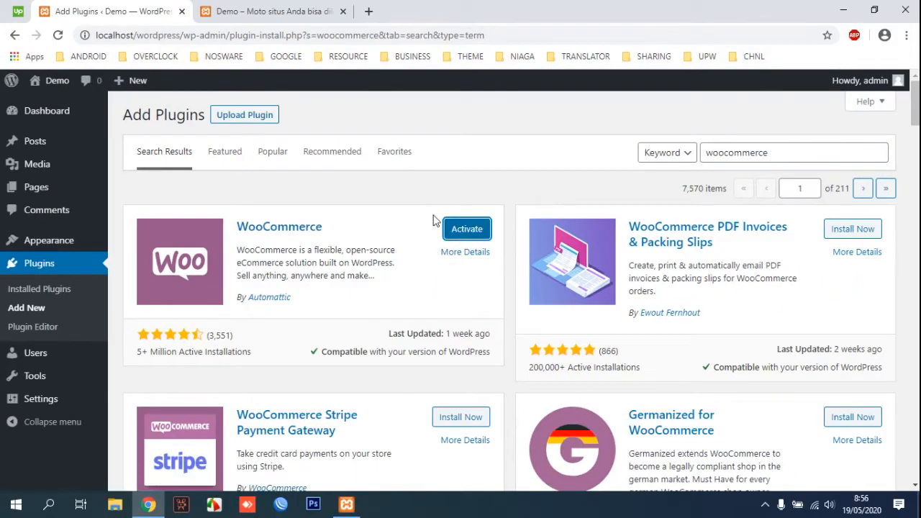
{"action": "left_click", "coordinate": [467, 230]}
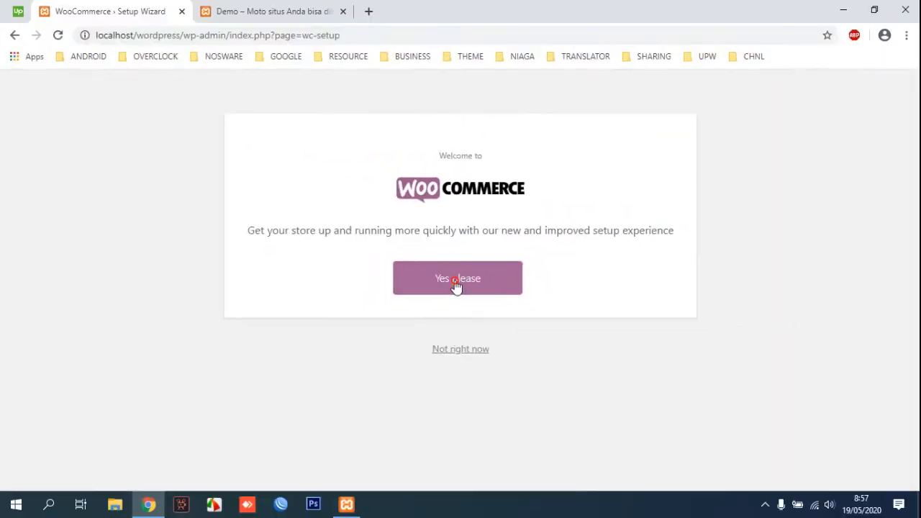
Accept the new WooCommerce setup experience and enter the store's street address in address line 1
{"action": "left_click", "coordinate": [455, 280]}
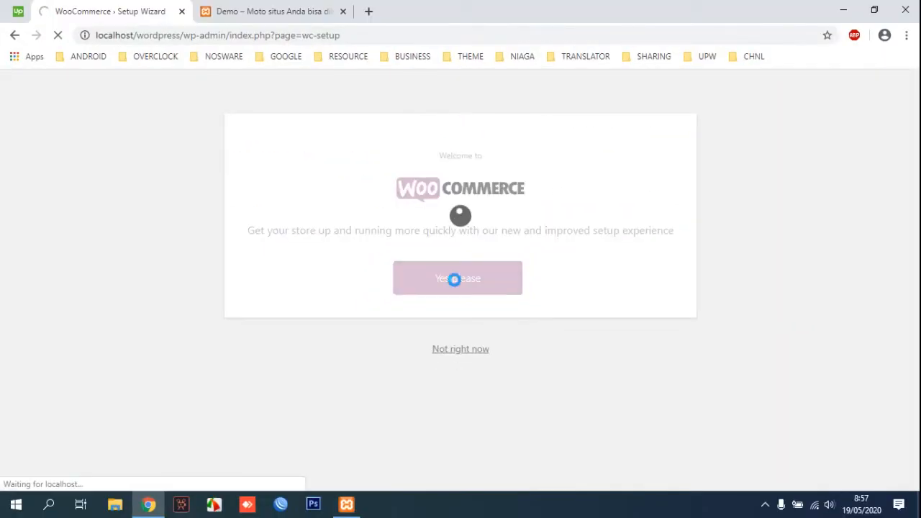
{"action": "left_click", "coordinate": [410, 231]}
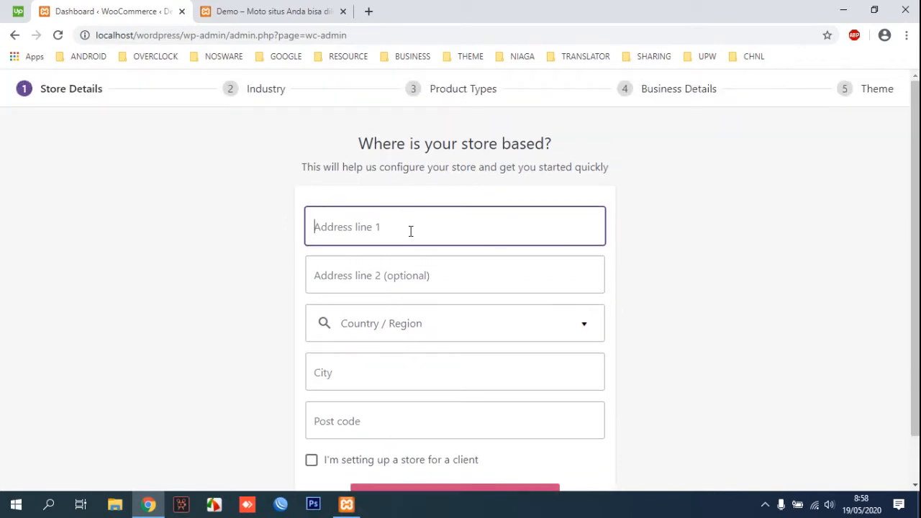
{"action": "type", "text": "Jl."}
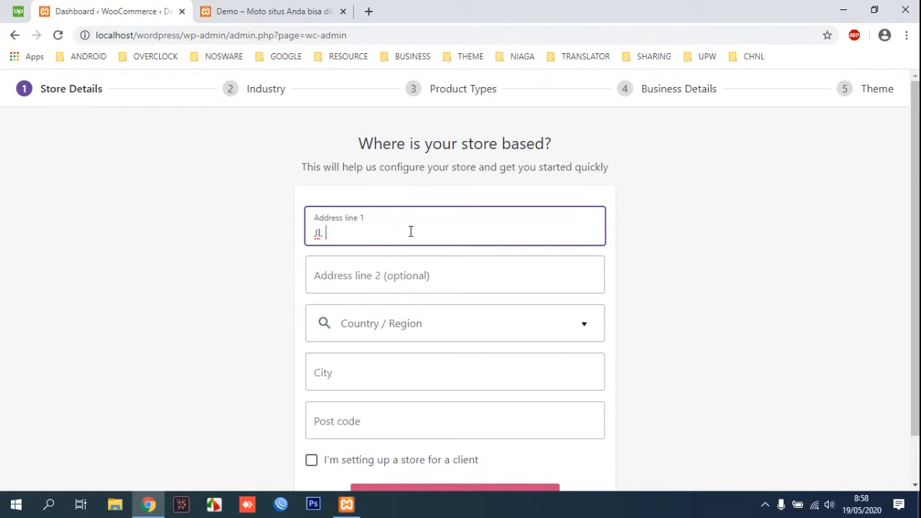
{"action": "type", "text": " Raya Pandanajeng"}
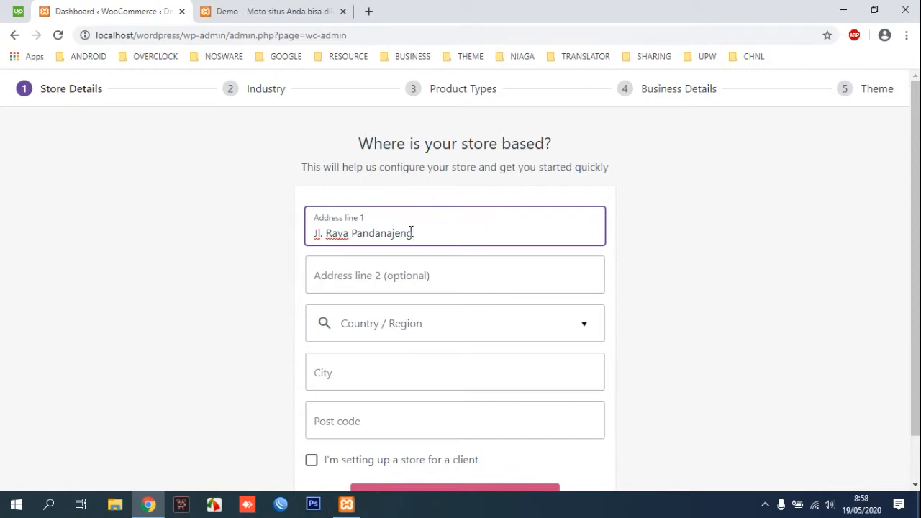
Set the store's country and region to Indonesia -- DKI Jakarta
{"action": "left_click", "coordinate": [451, 327]}
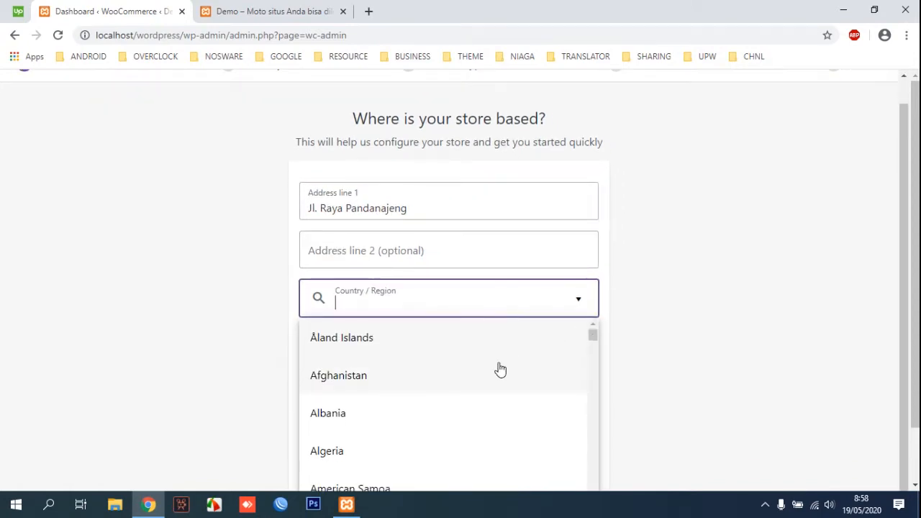
{"action": "type", "text": "ind"}
{"action": "scroll", "coordinate": [496, 371], "scroll_direction": "down", "scroll_amount": 3}
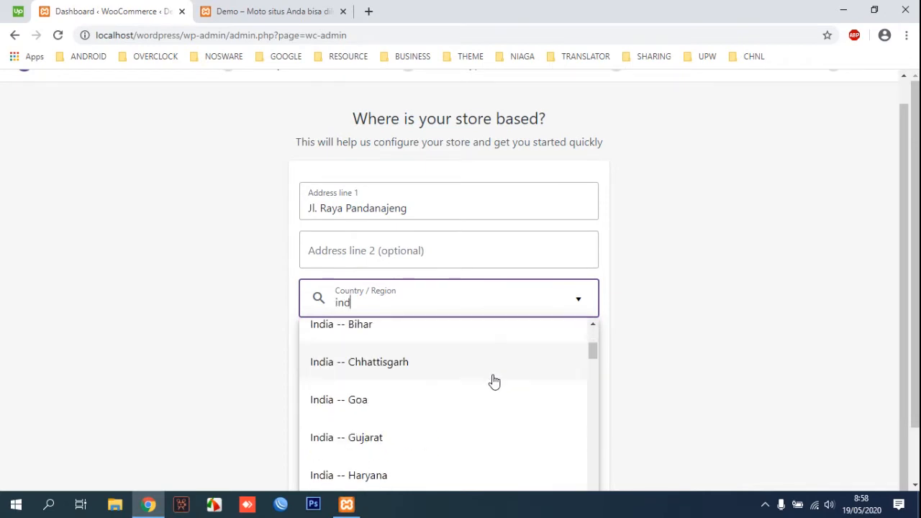
{"action": "scroll", "coordinate": [496, 388], "scroll_direction": "down", "scroll_amount": 10}
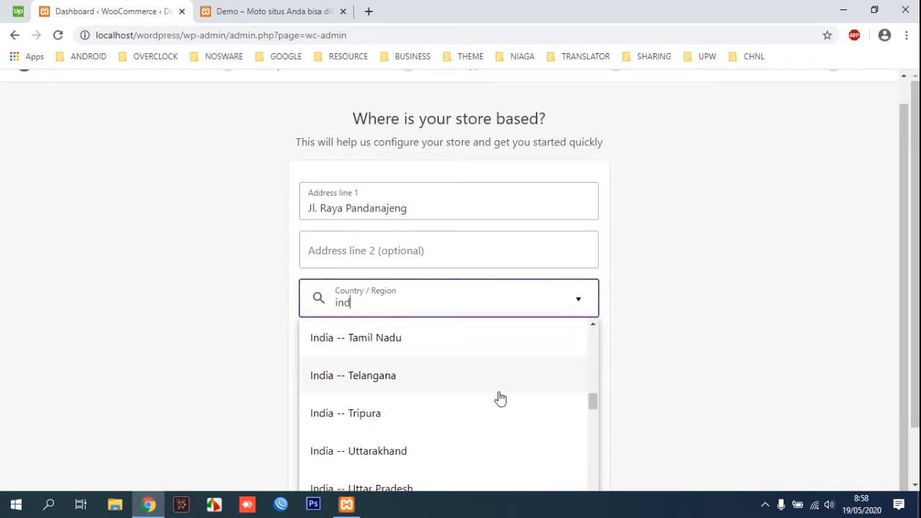
{"action": "type", "text": "one"}
{"action": "scroll", "coordinate": [500, 398], "scroll_direction": "down", "scroll_amount": 3}
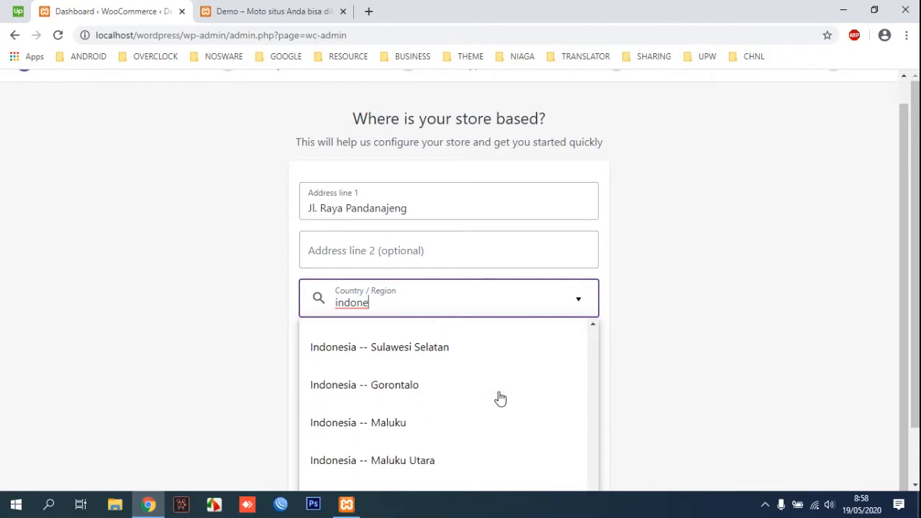
{"action": "scroll", "coordinate": [489, 363], "scroll_direction": "up", "scroll_amount": 5}
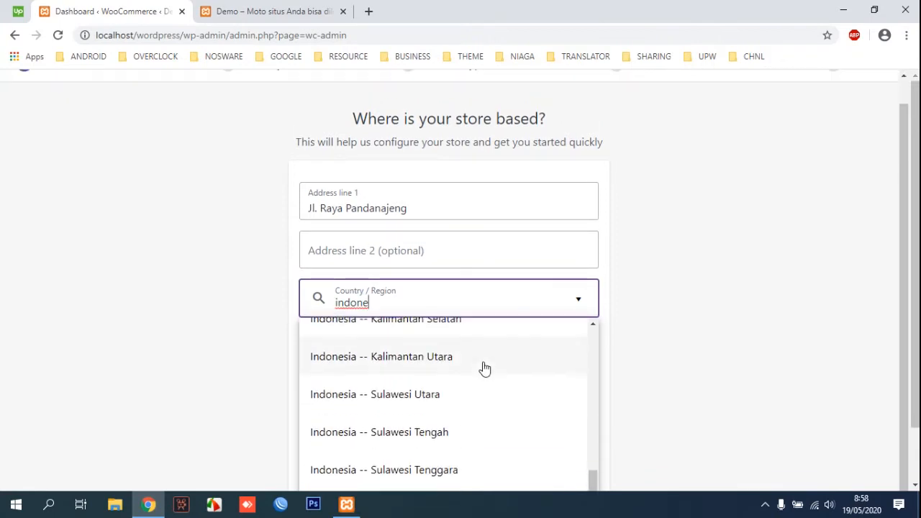
{"action": "scroll", "coordinate": [485, 367], "scroll_direction": "up", "scroll_amount": 6}
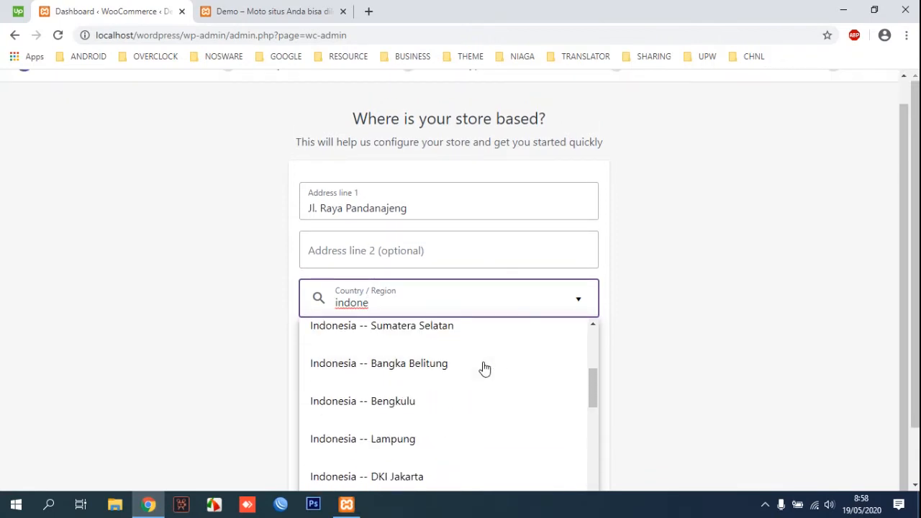
{"action": "left_click", "coordinate": [434, 476]}
Enter the store's city and post code in the store details
{"action": "scroll", "coordinate": [546, 353], "scroll_direction": "down", "scroll_amount": 1}
{"action": "left_click", "coordinate": [462, 316]}
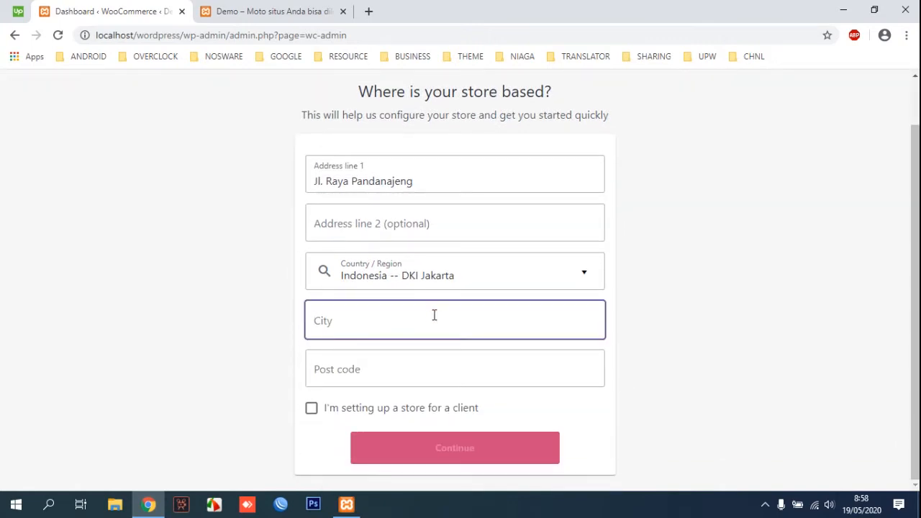
{"action": "type", "text": "Jakarta"}
{"action": "left_click", "coordinate": [432, 359]}
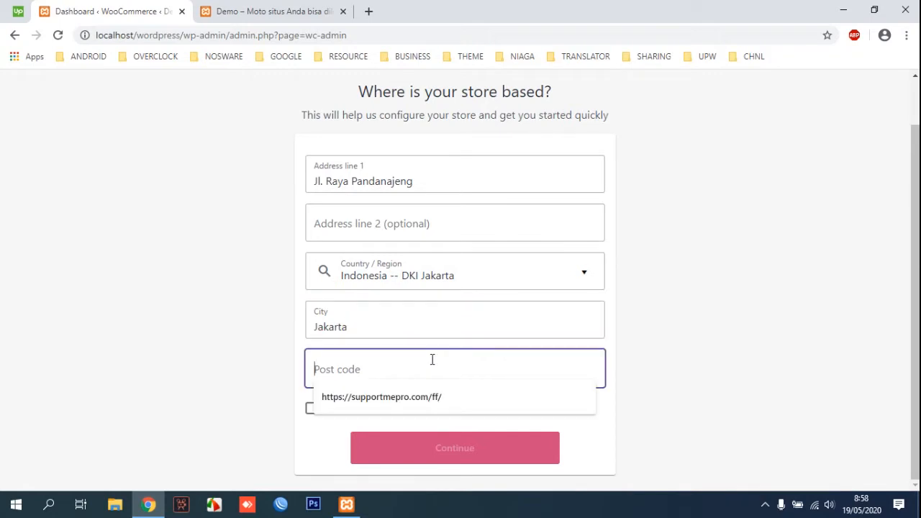
{"action": "type", "text": "61123"}
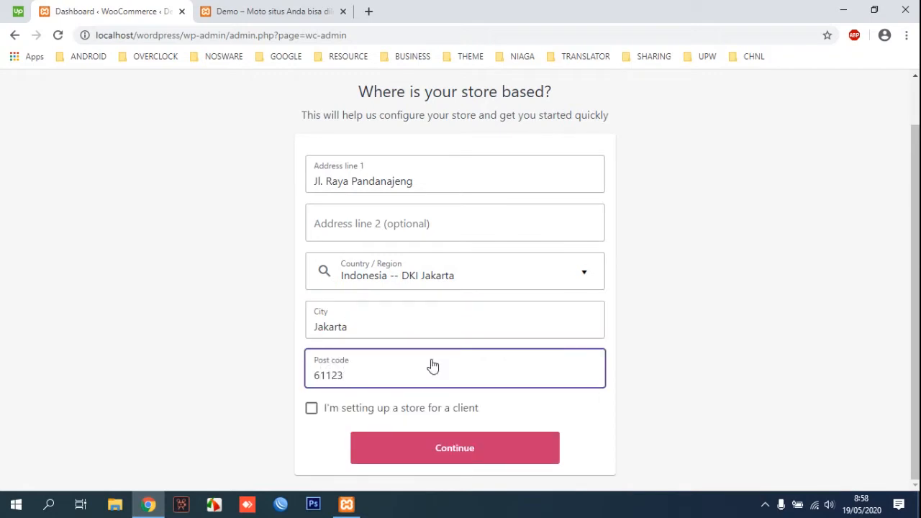
Mark the store as being set up for a client and submit the store details with usage tracking accepted
{"action": "left_click", "coordinate": [436, 408]}
{"action": "left_click", "coordinate": [487, 456]}
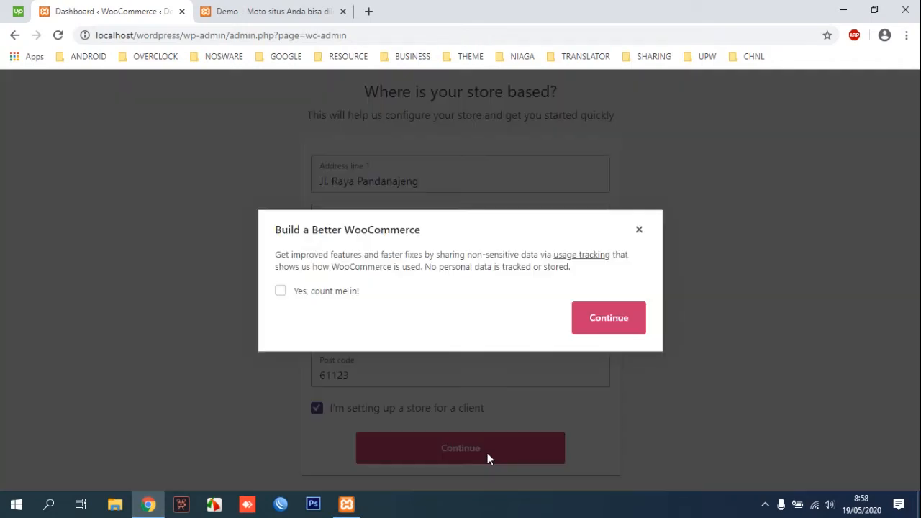
{"action": "left_click", "coordinate": [324, 293]}
{"action": "left_click", "coordinate": [612, 317]}
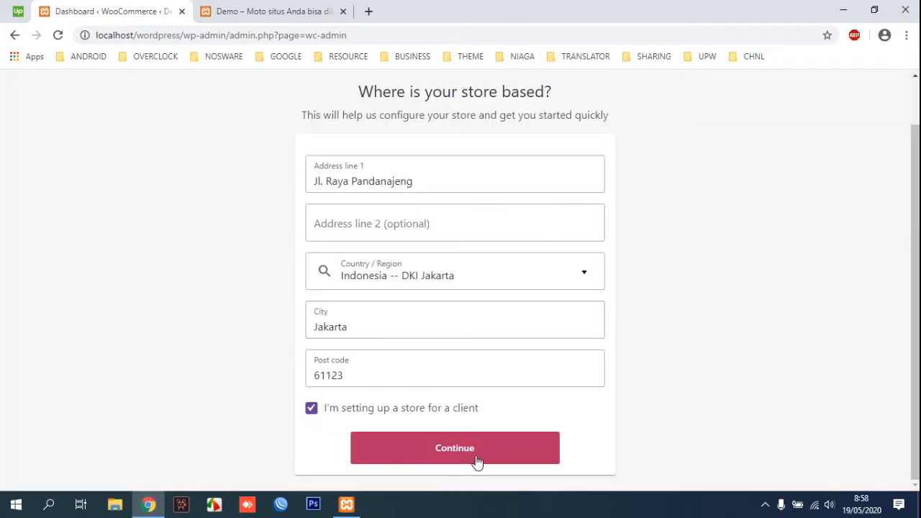
{"action": "left_click", "coordinate": [477, 457]}
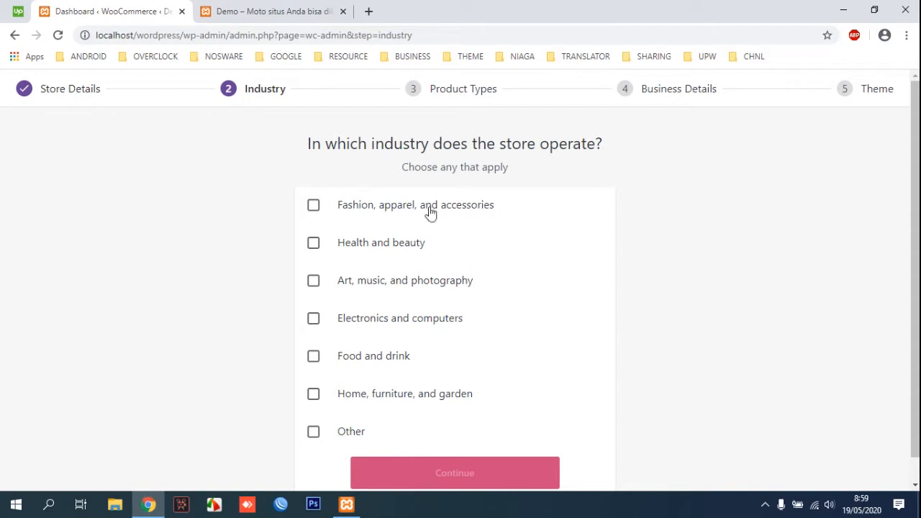
Choose Fashion, apparel, and accessories as the store's industry and Physical products as its product type, submitting both
{"action": "left_click", "coordinate": [392, 204]}
{"action": "scroll", "coordinate": [468, 325], "scroll_direction": "down", "scroll_amount": 1}
{"action": "left_click", "coordinate": [478, 443]}
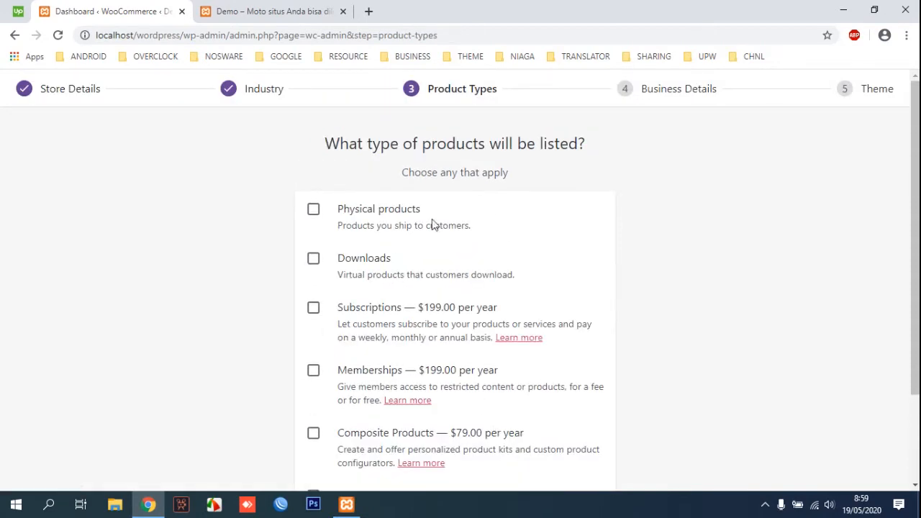
{"action": "left_click", "coordinate": [354, 212]}
{"action": "scroll", "coordinate": [601, 223], "scroll_direction": "down", "scroll_amount": 2}
{"action": "left_click", "coordinate": [516, 448]}
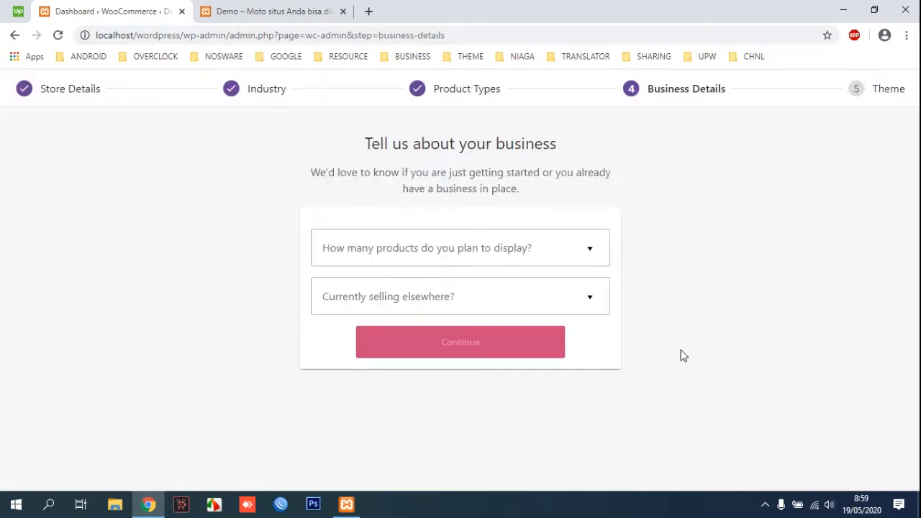
Set the planned number of products to 1 - 10 and answer No to currently selling elsewhere
{"action": "left_click", "coordinate": [590, 249]}
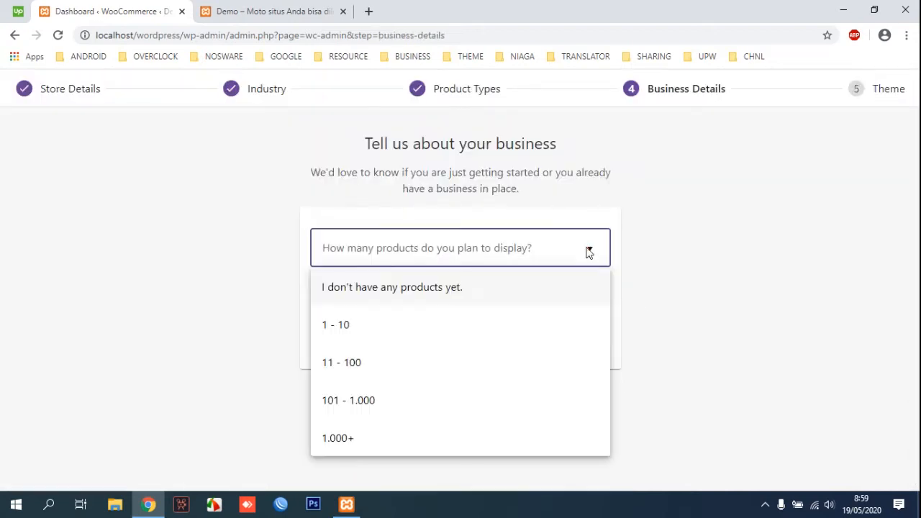
{"action": "left_click", "coordinate": [493, 325]}
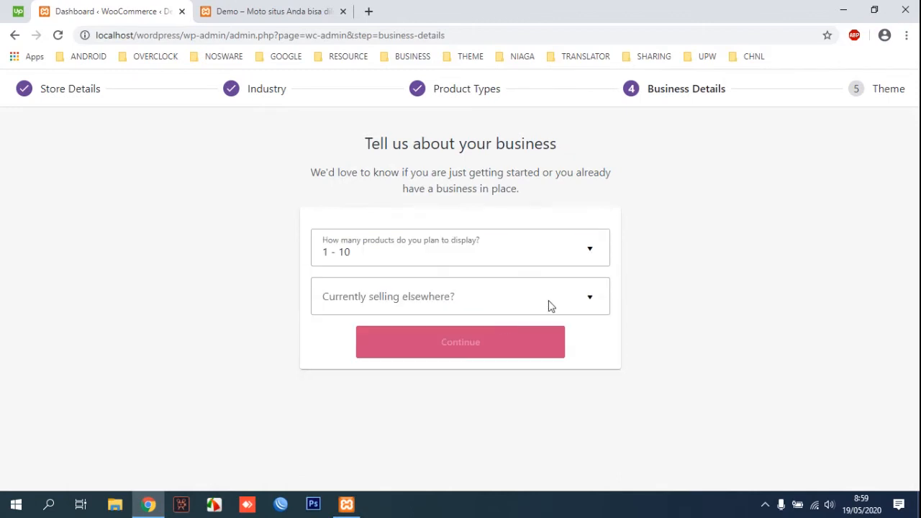
{"action": "left_click", "coordinate": [551, 302]}
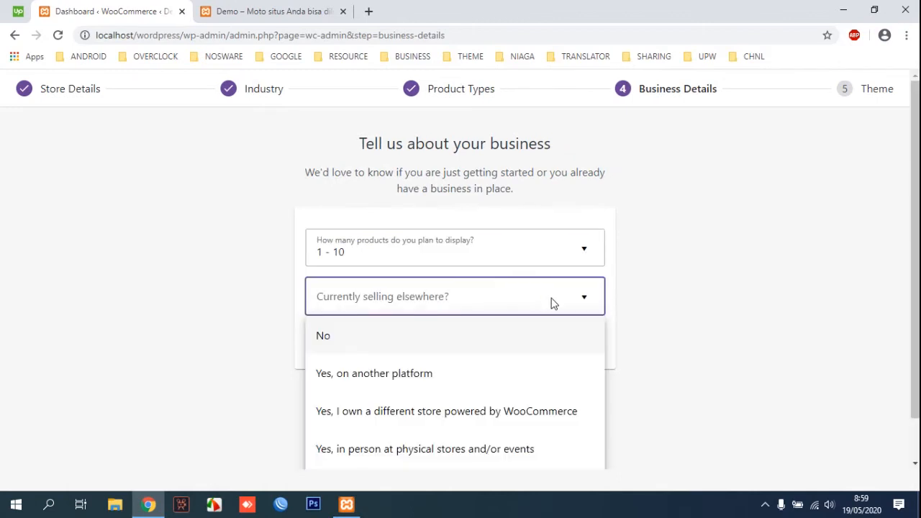
{"action": "left_click", "coordinate": [526, 367]}
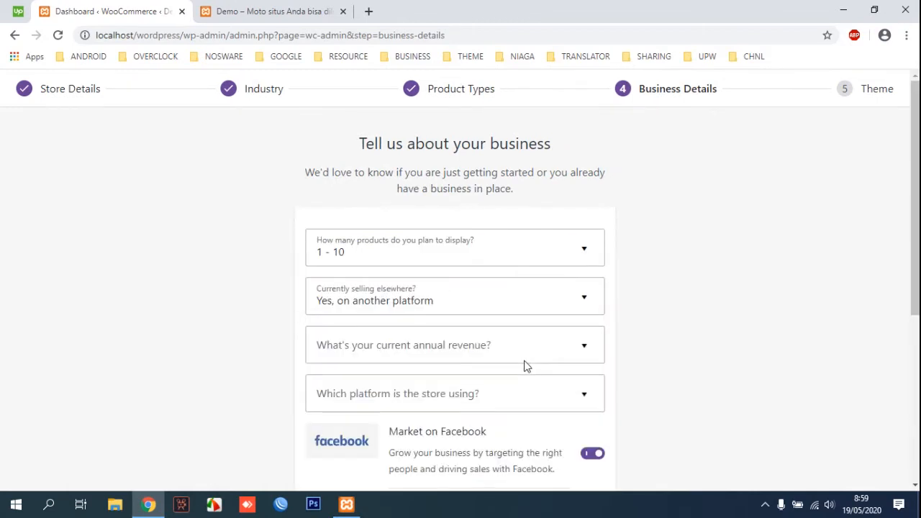
{"action": "left_click", "coordinate": [554, 298]}
{"action": "left_click", "coordinate": [447, 336]}
Turn off the Facebook, Mailchimp and Google Ads extensions and submit the business details
{"action": "scroll", "coordinate": [631, 312], "scroll_direction": "down", "scroll_amount": 3}
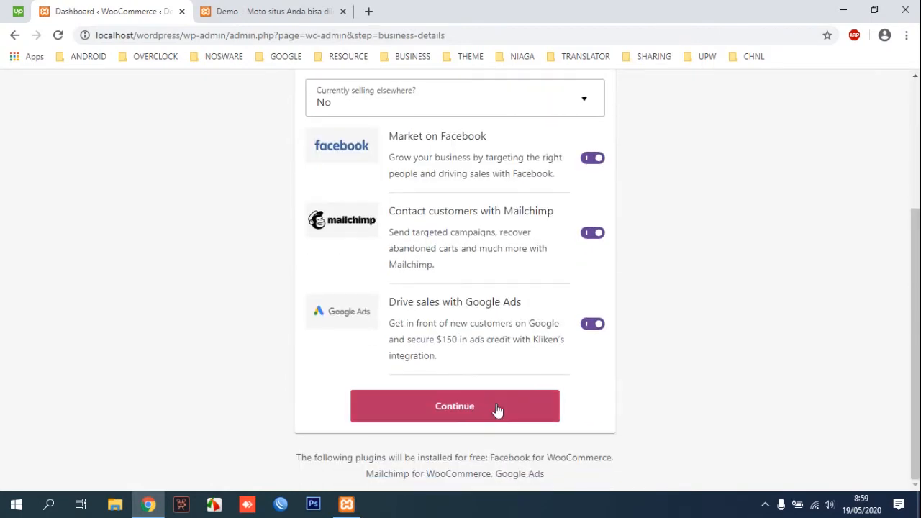
{"action": "left_click", "coordinate": [594, 327]}
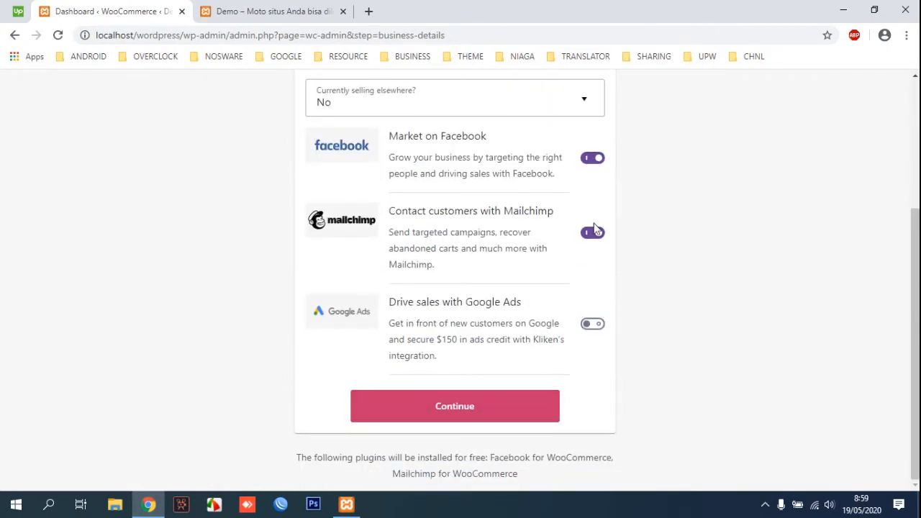
{"action": "left_click", "coordinate": [593, 159]}
{"action": "left_click", "coordinate": [592, 242]}
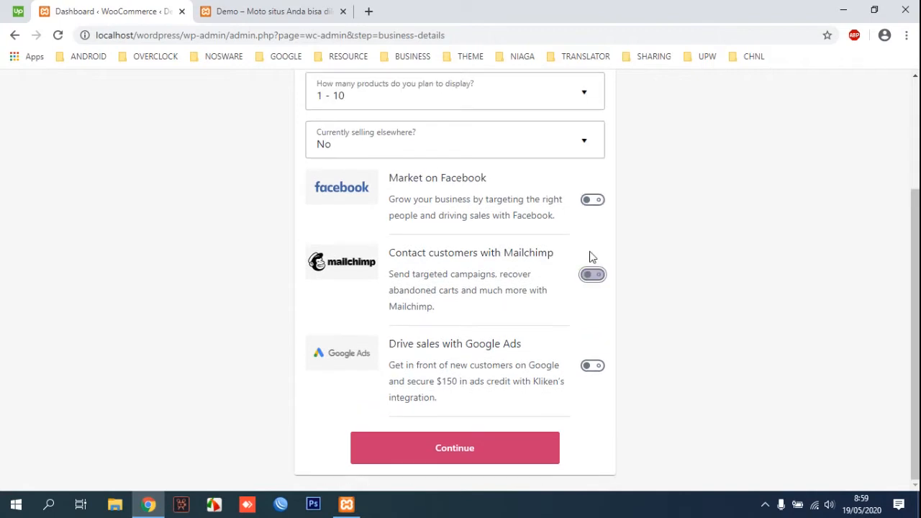
{"action": "left_click", "coordinate": [496, 448]}
Continue the store setup with the active Twenty Twenty theme
{"action": "scroll", "coordinate": [677, 198], "scroll_direction": "down", "scroll_amount": 2}
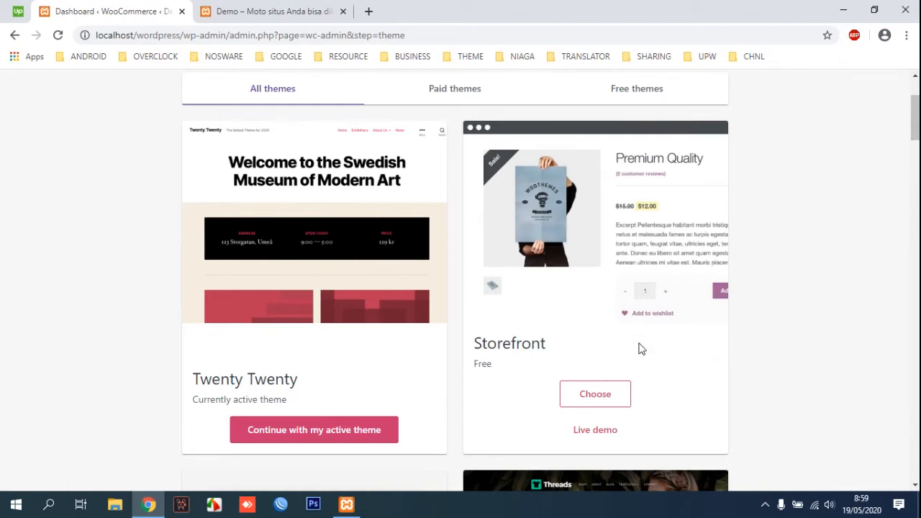
{"action": "scroll", "coordinate": [643, 348], "scroll_direction": "down", "scroll_amount": 1}
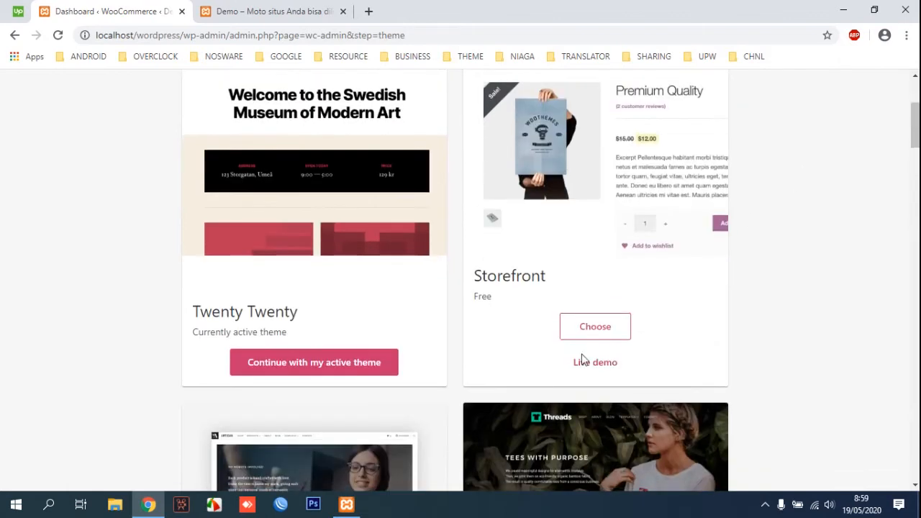
{"action": "left_click", "coordinate": [338, 372]}
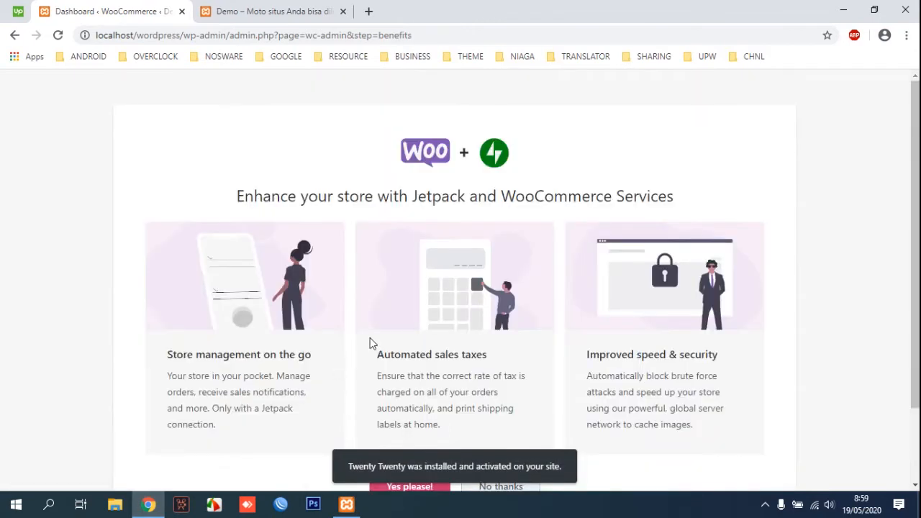
Decline the Jetpack and WooCommerce Services offer and continue past the final setup message to the store's task list
{"action": "scroll", "coordinate": [372, 343], "scroll_direction": "down", "scroll_amount": 2}
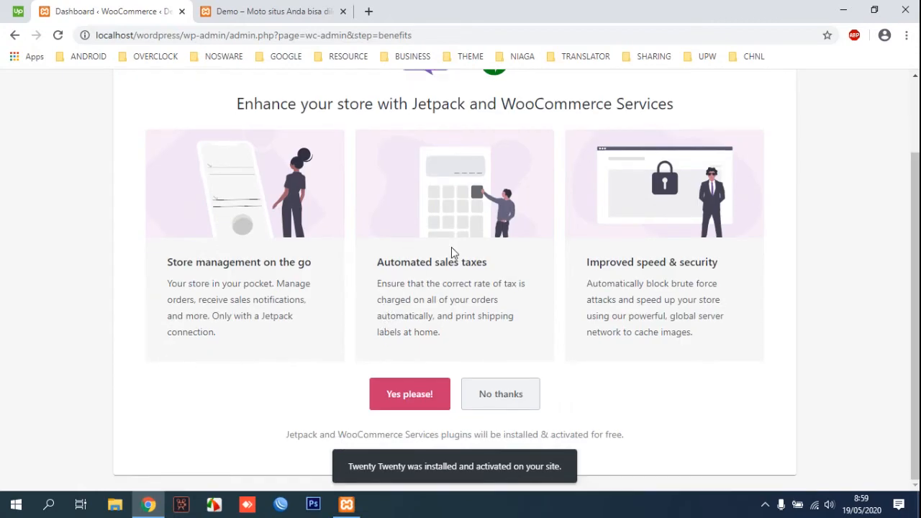
{"action": "left_click", "coordinate": [486, 396]}
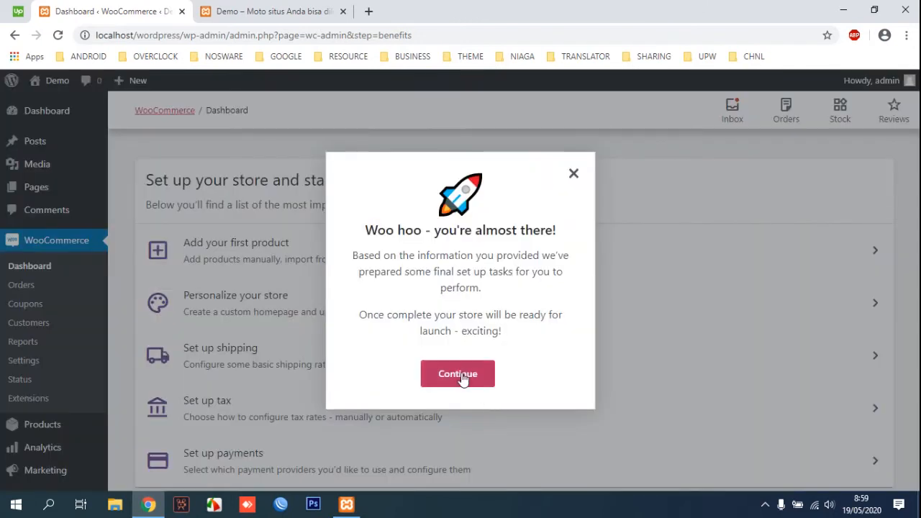
{"action": "left_click", "coordinate": [460, 374]}
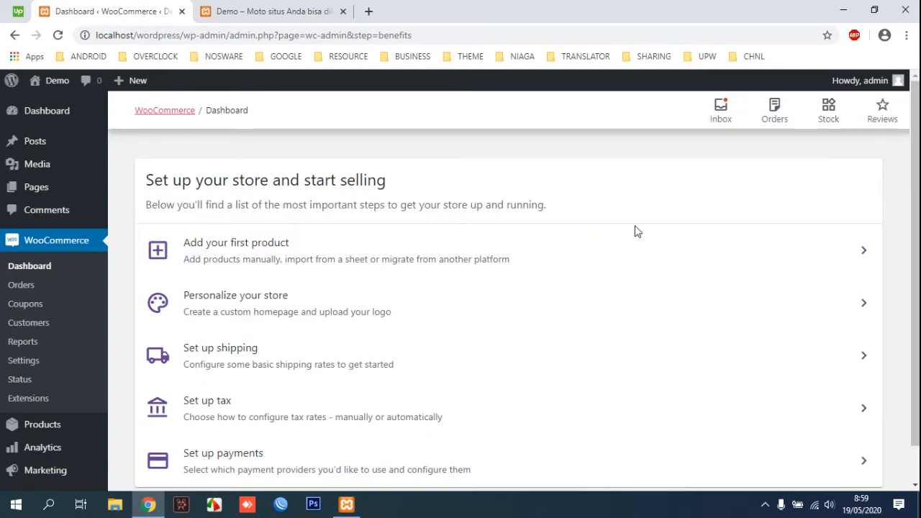
Start adding the first product manually, name it "Dress 1" and dismiss the product tutorial hints
{"action": "left_click", "coordinate": [757, 247]}
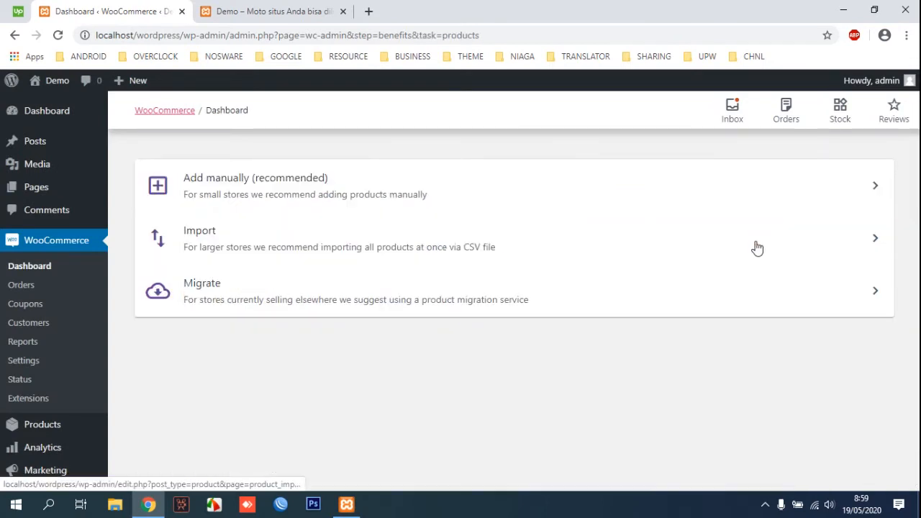
{"action": "left_click", "coordinate": [323, 193]}
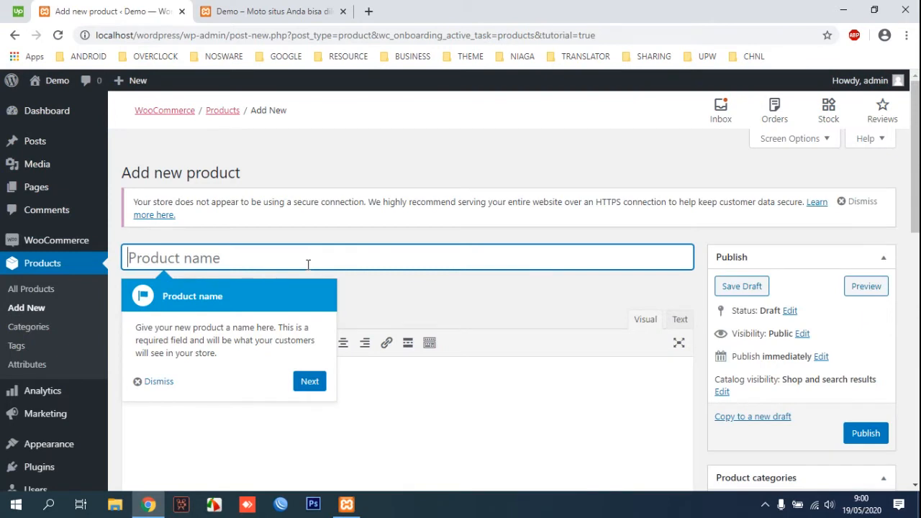
{"action": "type", "text": "Dree"}
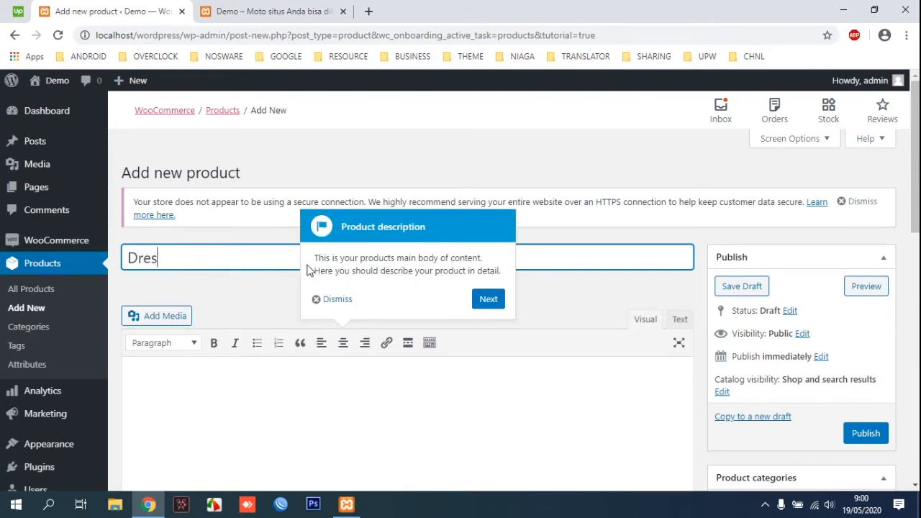
{"action": "type", "text": "s 1"}
{"action": "left_click", "coordinate": [333, 298]}
Open the file upload area for setting the product image
{"action": "scroll", "coordinate": [554, 306], "scroll_direction": "down", "scroll_amount": 3}
{"action": "scroll", "coordinate": [554, 306], "scroll_direction": "down", "scroll_amount": 2}
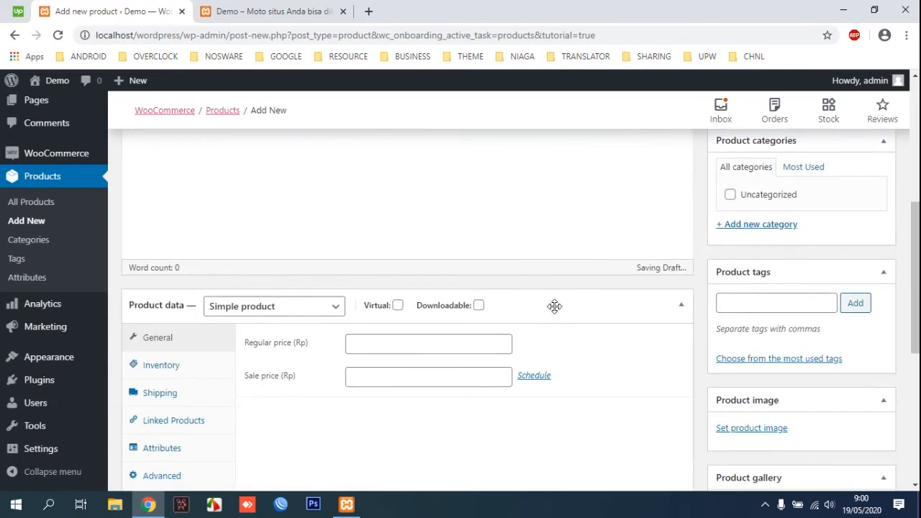
{"action": "scroll", "coordinate": [553, 305], "scroll_direction": "down", "scroll_amount": 2}
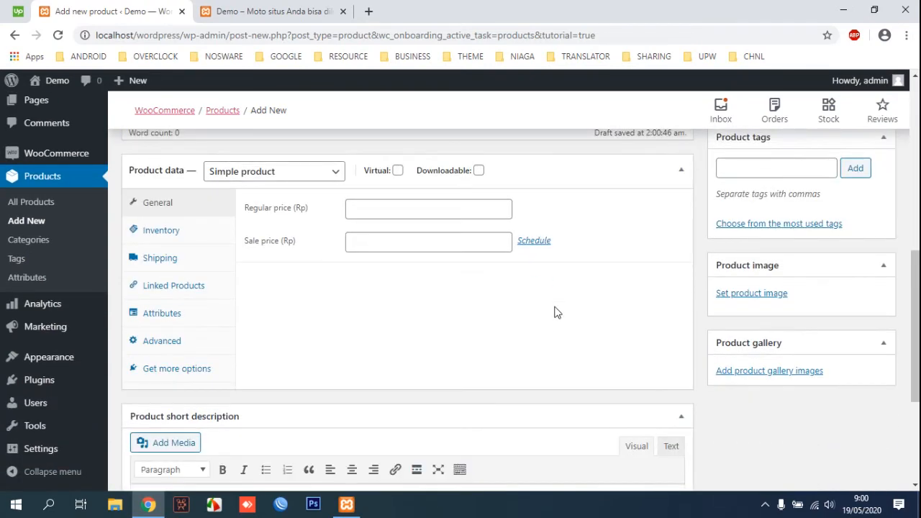
{"action": "left_click", "coordinate": [752, 293]}
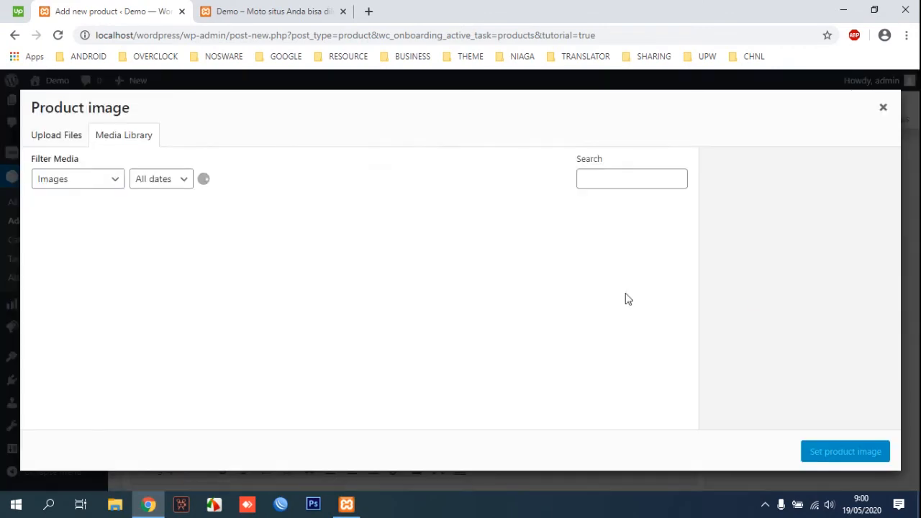
{"action": "left_click", "coordinate": [52, 135]}
Try to upload dress.jfif from the Desktop as the product image
{"action": "left_click", "coordinate": [464, 304]}
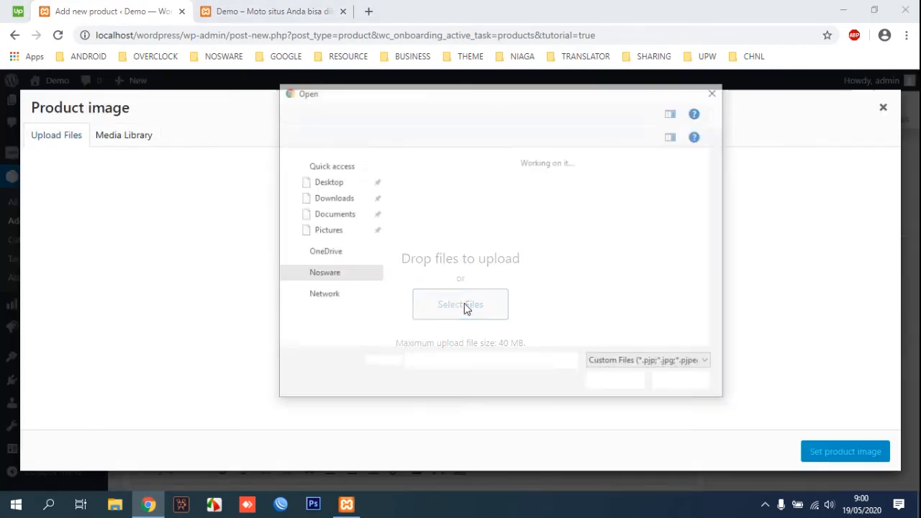
{"action": "scroll", "coordinate": [524, 271], "scroll_direction": "down", "scroll_amount": 5}
{"action": "scroll", "coordinate": [529, 274], "scroll_direction": "down", "scroll_amount": 8}
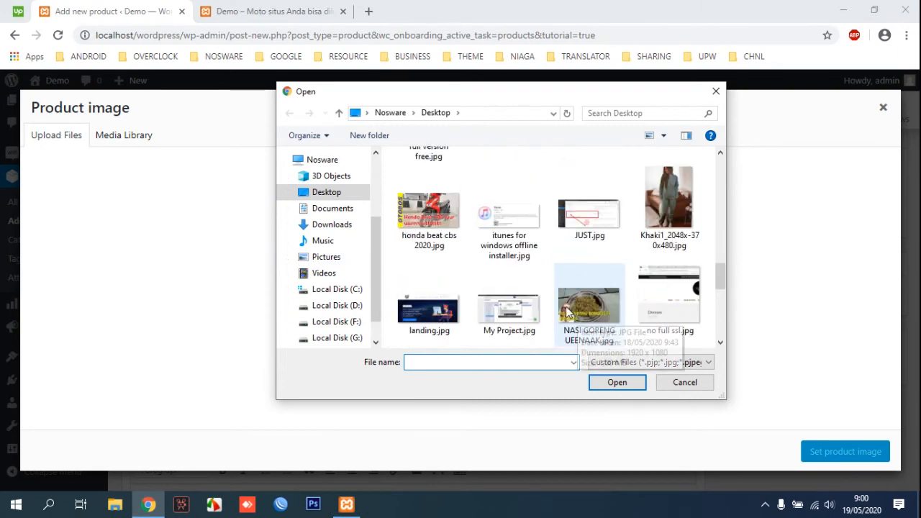
{"action": "scroll", "coordinate": [532, 279], "scroll_direction": "up", "scroll_amount": 3}
{"action": "double_click", "coordinate": [532, 280]}
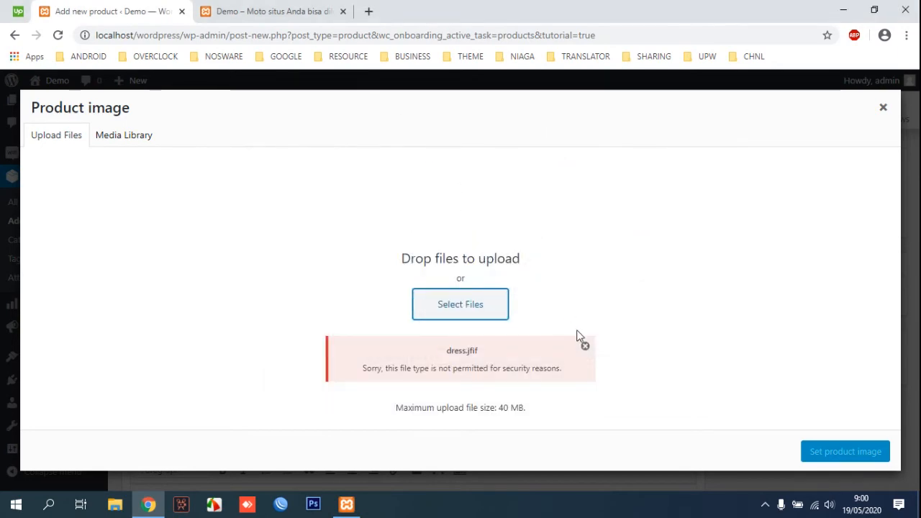
{"action": "left_click", "coordinate": [585, 346]}
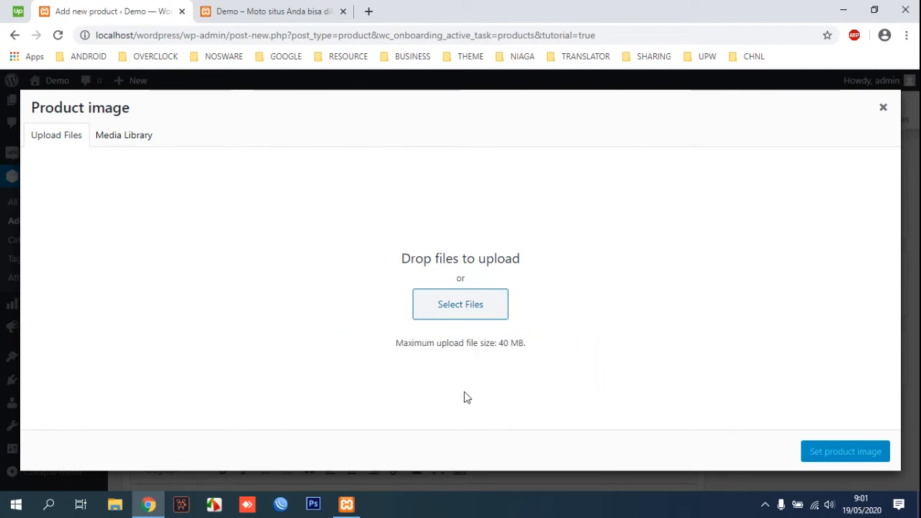
Upload dress.jpg from the Desktop and set it as the product image
{"action": "left_click", "coordinate": [444, 316]}
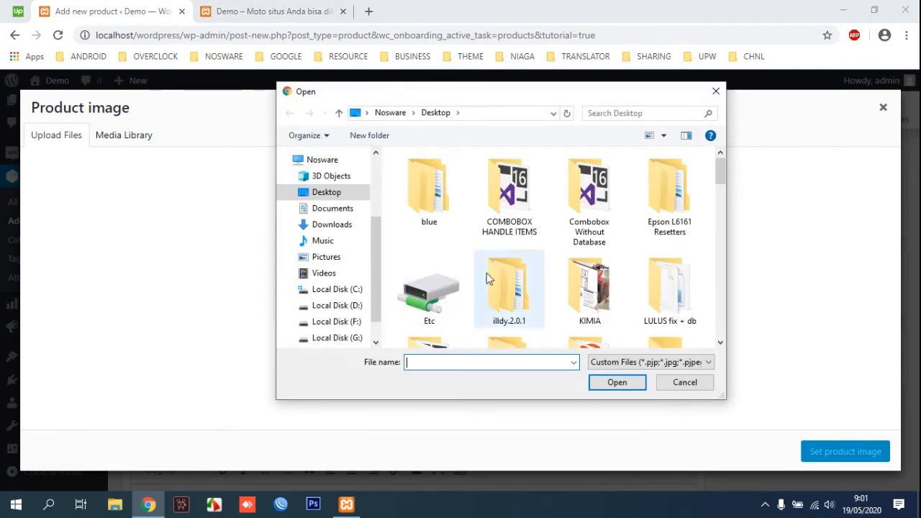
{"action": "scroll", "coordinate": [556, 293], "scroll_direction": "down", "scroll_amount": 10}
{"action": "scroll", "coordinate": [555, 293], "scroll_direction": "up", "scroll_amount": 5}
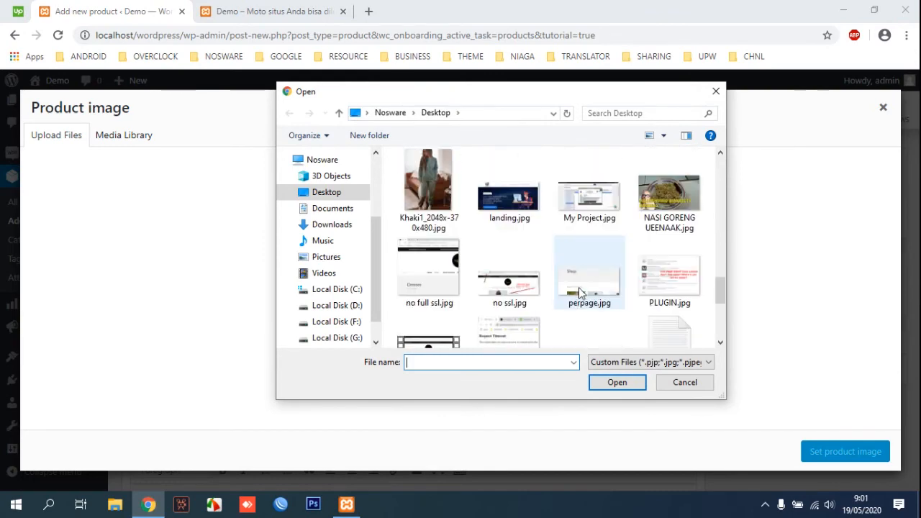
{"action": "scroll", "coordinate": [603, 288], "scroll_direction": "up", "scroll_amount": 2}
{"action": "scroll", "coordinate": [602, 287], "scroll_direction": "down", "scroll_amount": 1}
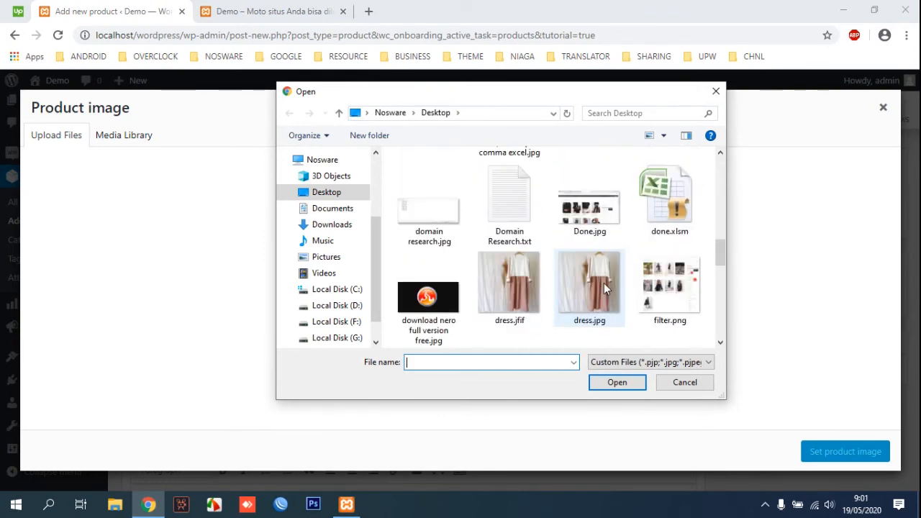
{"action": "double_click", "coordinate": [605, 287]}
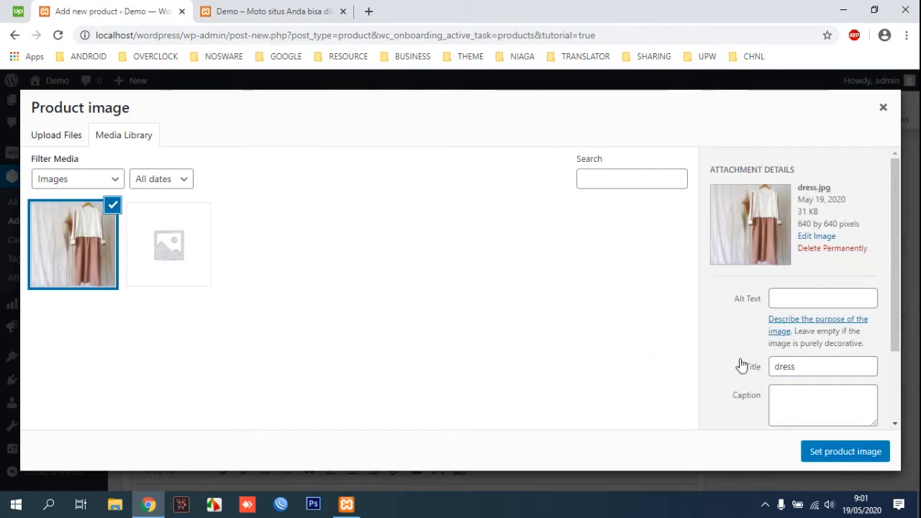
{"action": "left_click", "coordinate": [833, 451]}
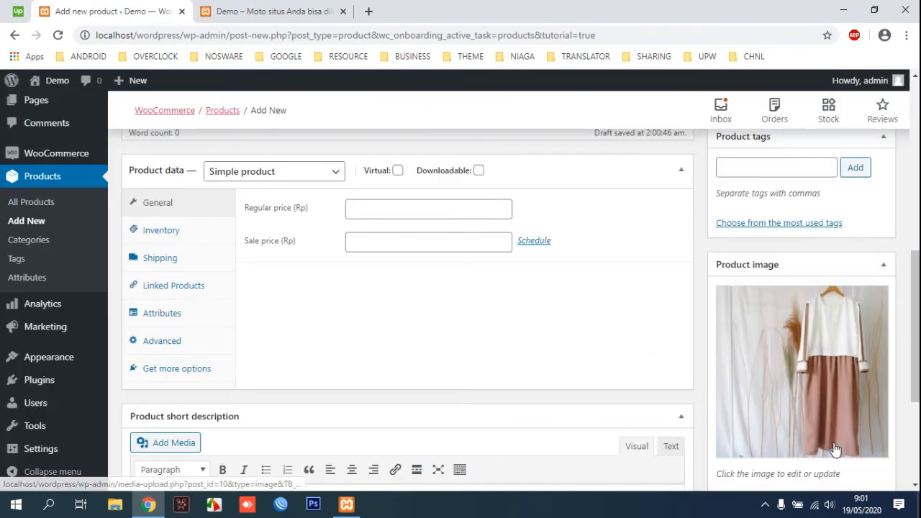
Enter "This is my dress and sell to you" as the product short description
{"action": "scroll", "coordinate": [833, 450], "scroll_direction": "down", "scroll_amount": 3}
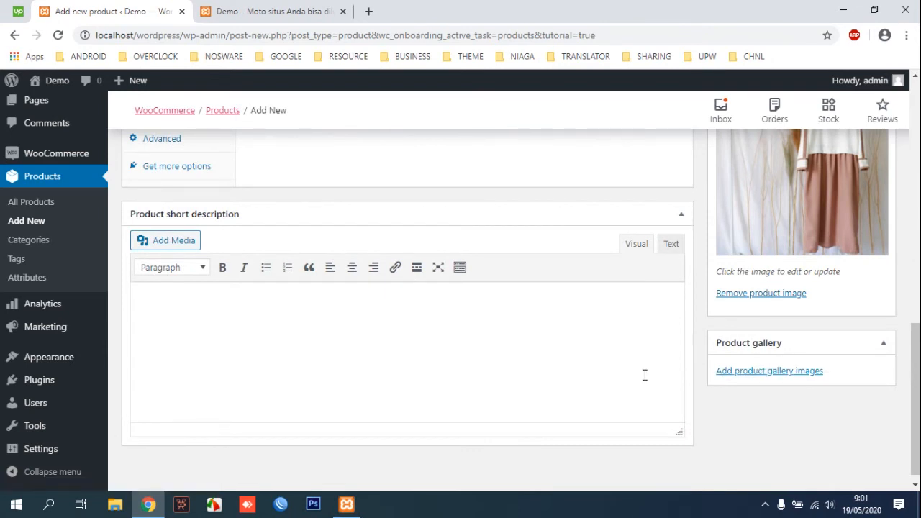
{"action": "left_click", "coordinate": [443, 330]}
{"action": "type", "text": "S"}
{"action": "key", "text": "BackSpace"}
{"action": "type", "text": "This is my dress"}
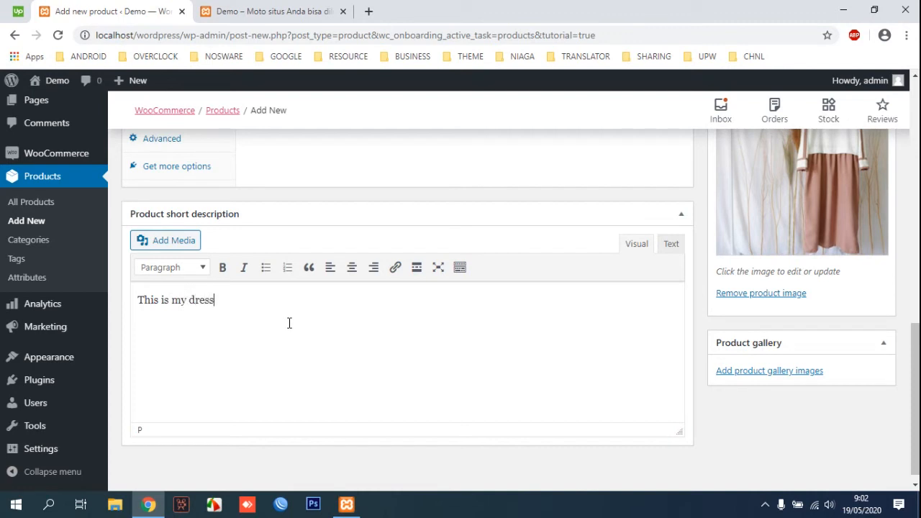
{"action": "type", "text": " and sell to you"}
Copy the whole text of the product short description
{"action": "scroll", "coordinate": [290, 323], "scroll_direction": "up", "scroll_amount": 3}
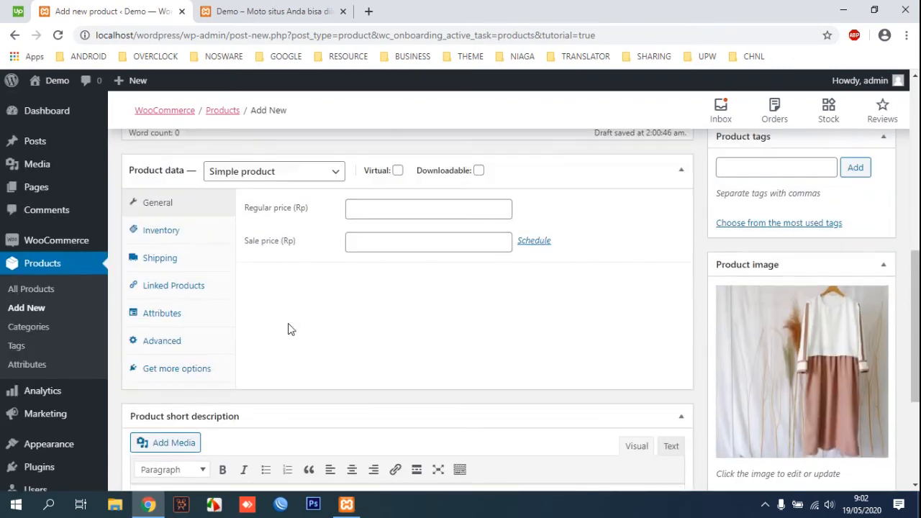
{"action": "scroll", "coordinate": [287, 323], "scroll_direction": "down", "scroll_amount": 3}
{"action": "triple_click", "coordinate": [305, 352]}
{"action": "key", "text": "ctrl+c"}
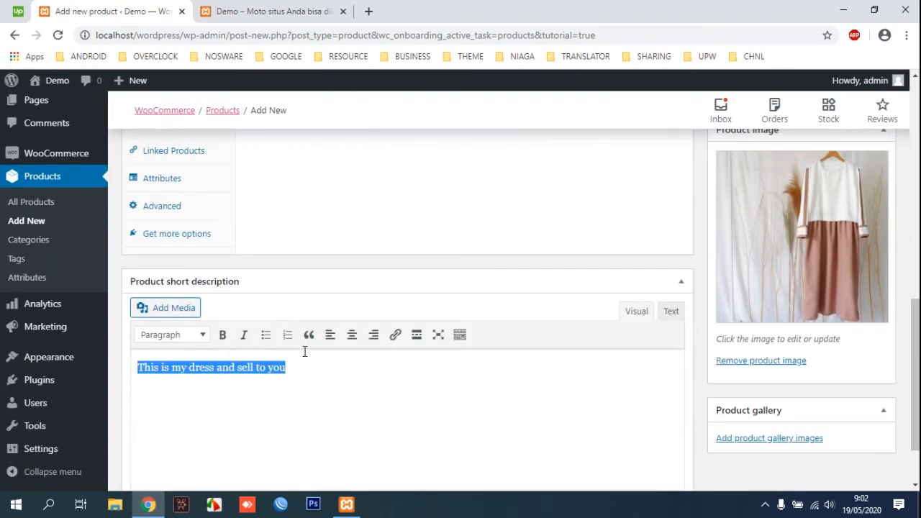
Set the product's regular price to 200 and its sale price to 180 in the general product data
{"action": "scroll", "coordinate": [366, 382], "scroll_direction": "up", "scroll_amount": 3}
{"action": "scroll", "coordinate": [366, 383], "scroll_direction": "up", "scroll_amount": 2}
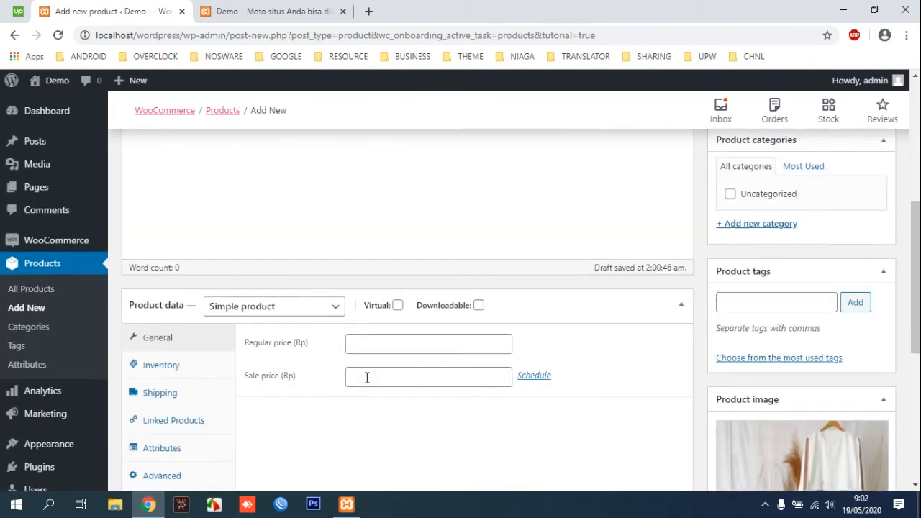
{"action": "left_click", "coordinate": [392, 340]}
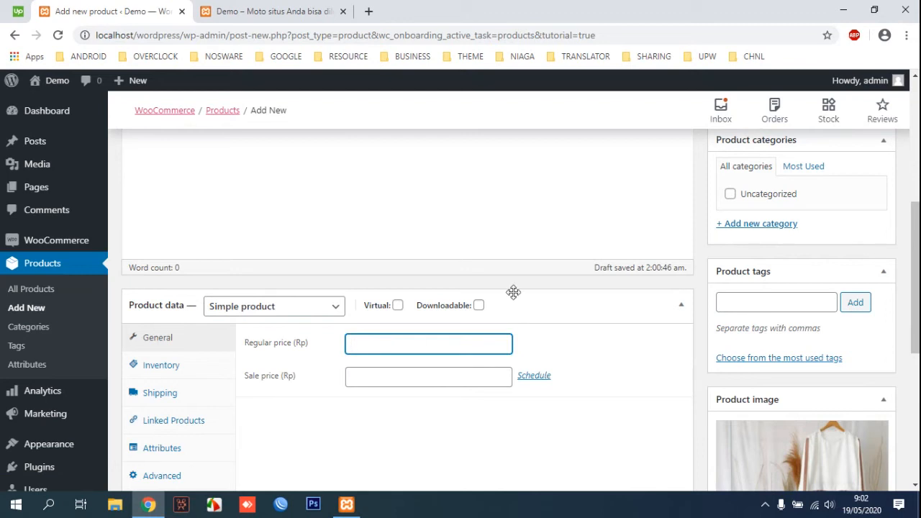
{"action": "type", "text": "200"}
{"action": "left_click", "coordinate": [429, 377]}
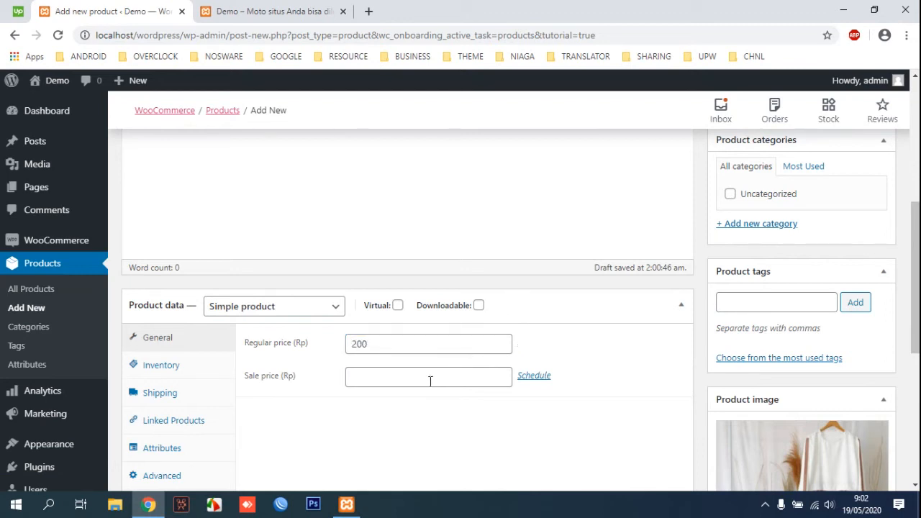
{"action": "left_click", "coordinate": [429, 379]}
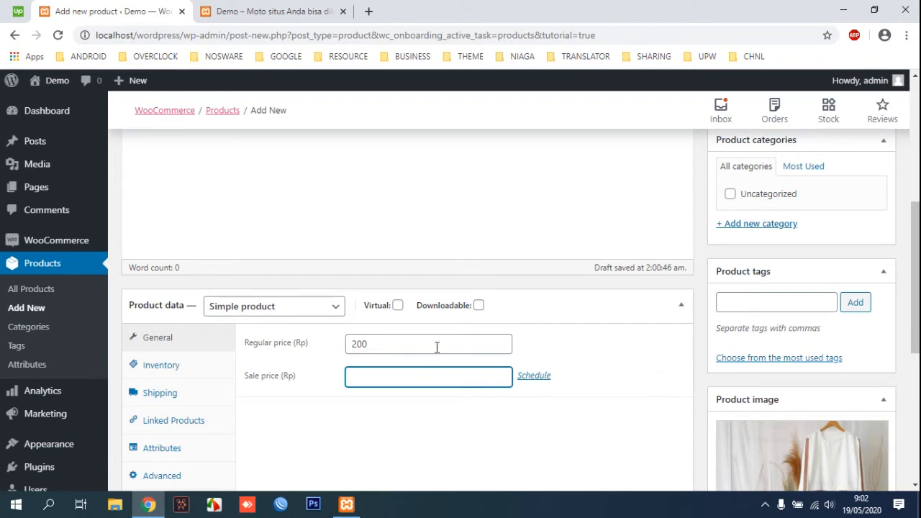
{"action": "type", "text": "200"}
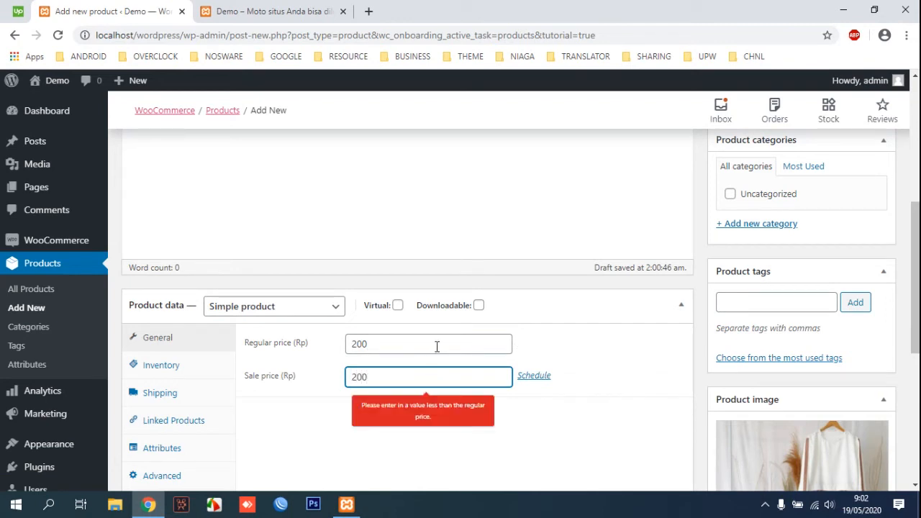
{"action": "key", "text": "BackSpace"}
{"action": "key", "text": "BackSpace"}
{"action": "key", "text": "BackSpace"}
{"action": "type", "text": "180"}
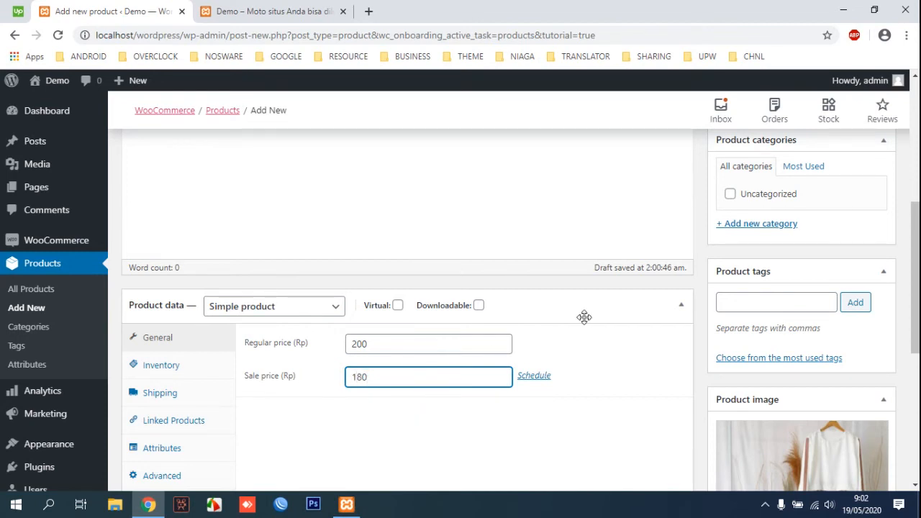
Create a new product category named "Dress" without a parent and assign it to the product
{"action": "scroll", "coordinate": [583, 317], "scroll_direction": "up", "scroll_amount": 2}
{"action": "scroll", "coordinate": [872, 294], "scroll_direction": "down", "scroll_amount": 1}
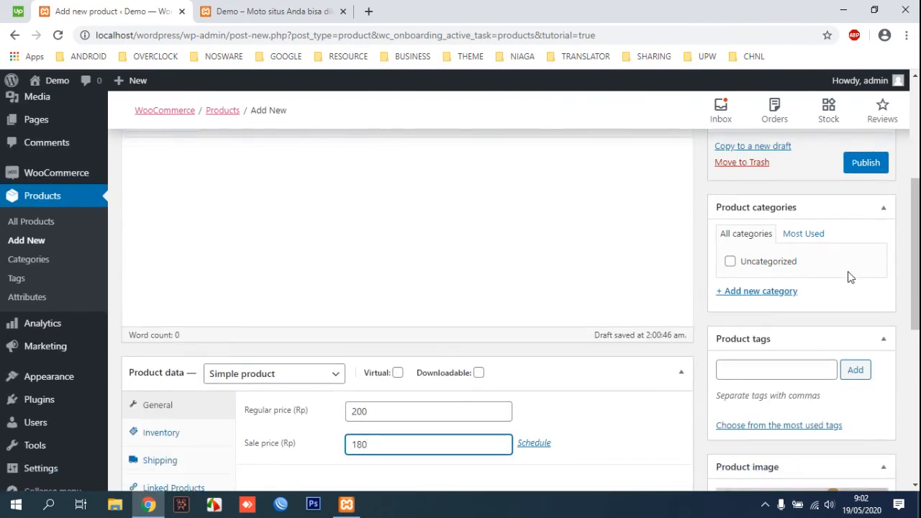
{"action": "left_click", "coordinate": [772, 292]}
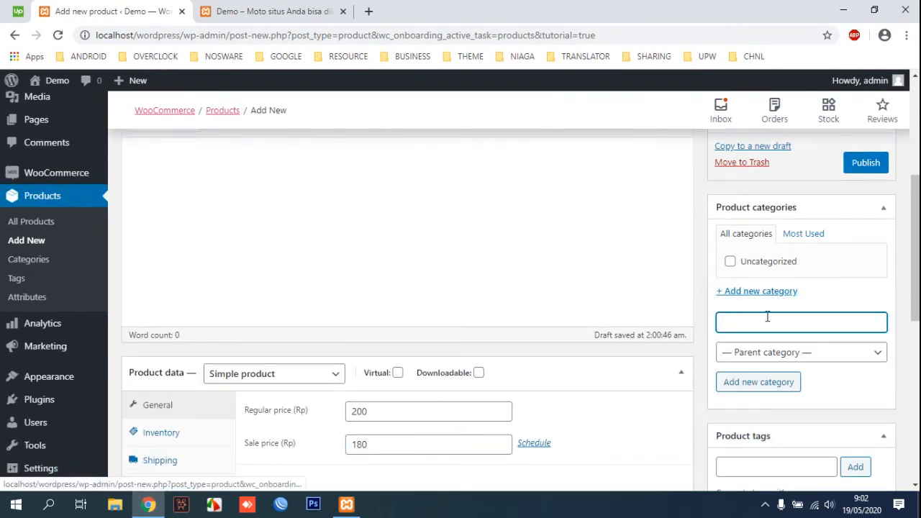
{"action": "type", "text": "Dress"}
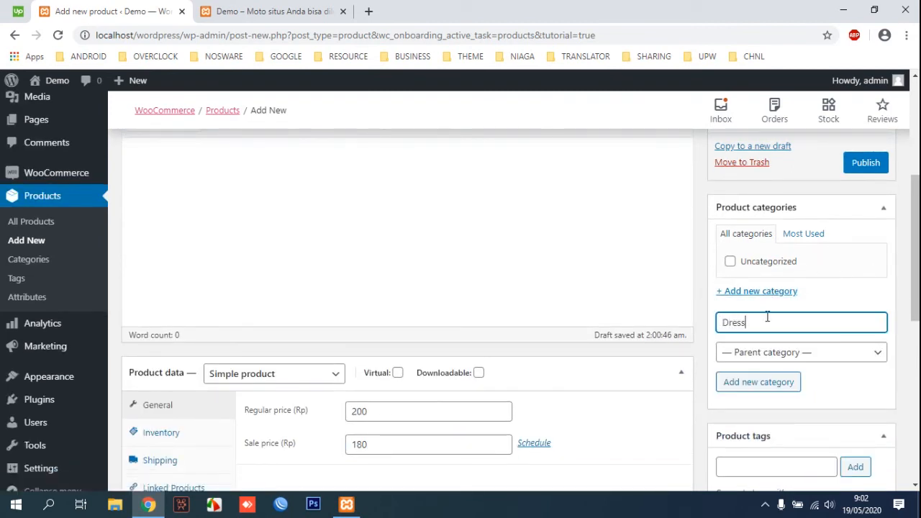
{"action": "left_click", "coordinate": [770, 382]}
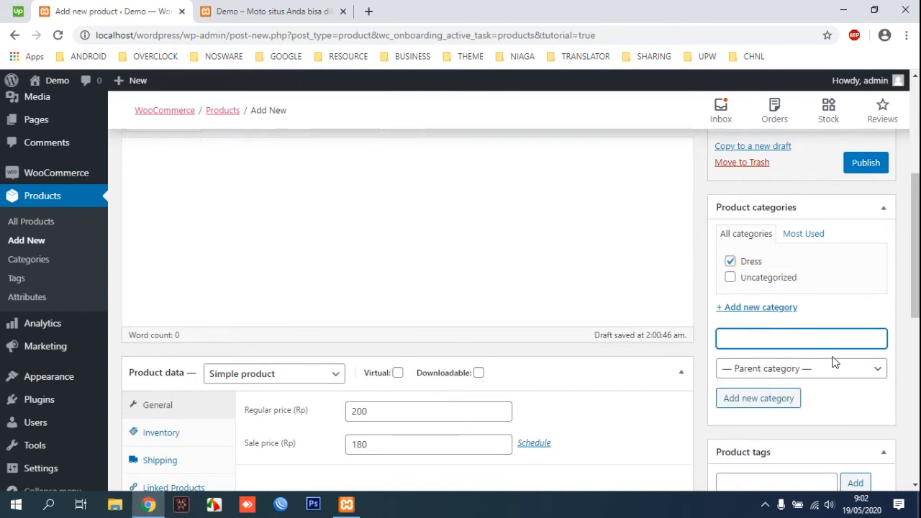
Add the tag "White" to the product
{"action": "scroll", "coordinate": [802, 404], "scroll_direction": "down", "scroll_amount": 1}
{"action": "left_click", "coordinate": [796, 418]}
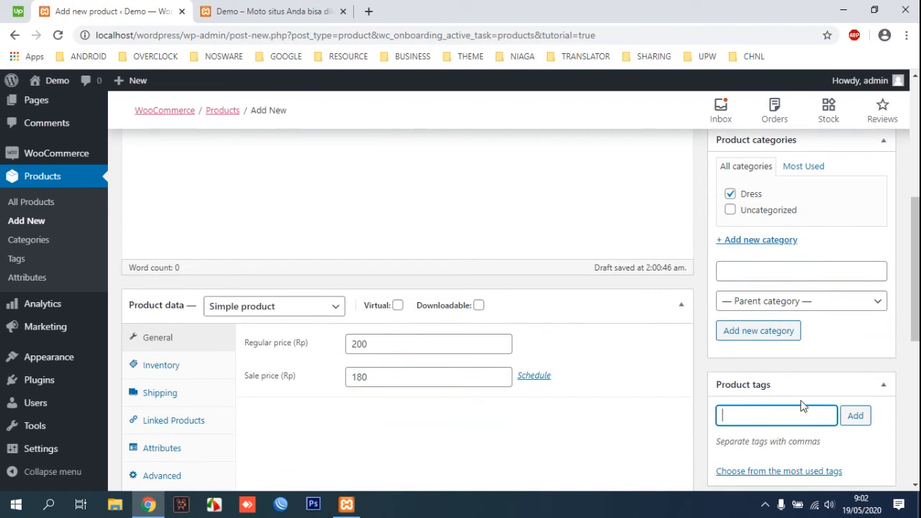
{"action": "type", "text": "White"}
{"action": "left_click", "coordinate": [854, 415]}
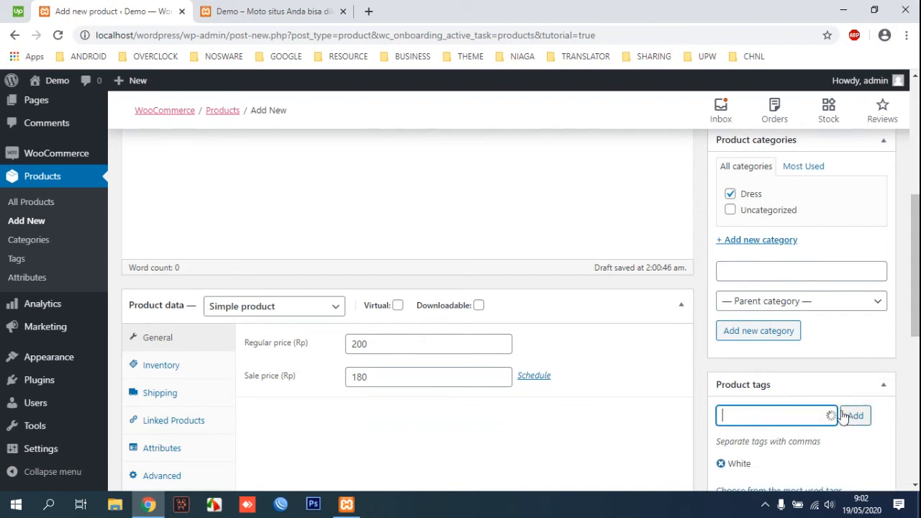
{"action": "scroll", "coordinate": [863, 331], "scroll_direction": "up", "scroll_amount": 3}
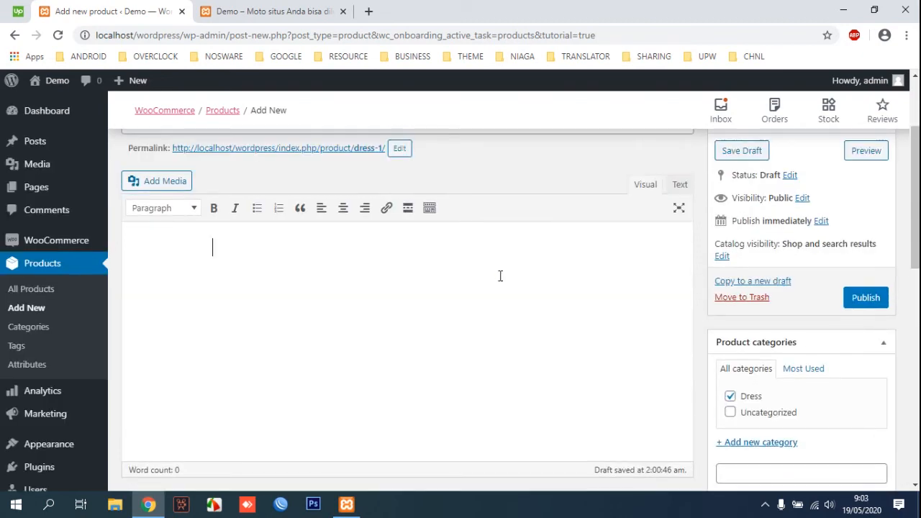
Paste the copied short description into the empty main product description and append "...." to it
{"action": "scroll", "coordinate": [319, 259], "scroll_direction": "up", "scroll_amount": 2}
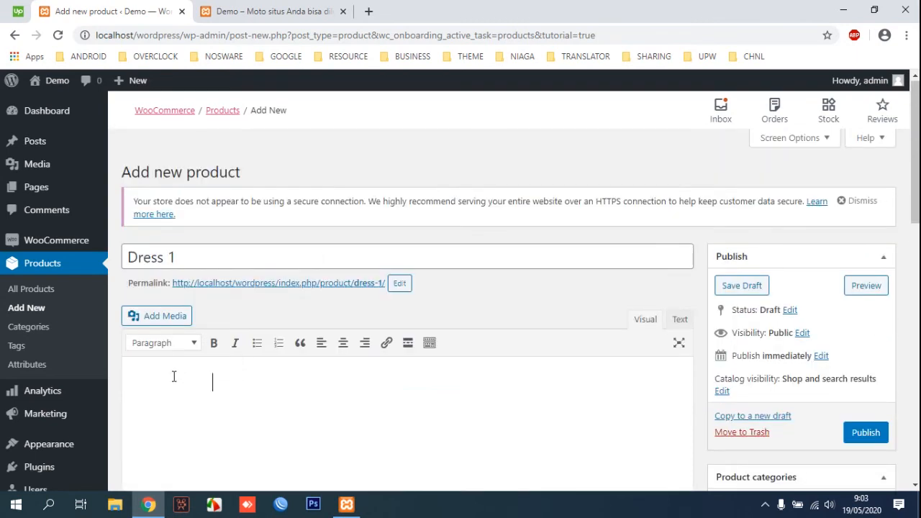
{"action": "key", "text": "ctrl+v"}
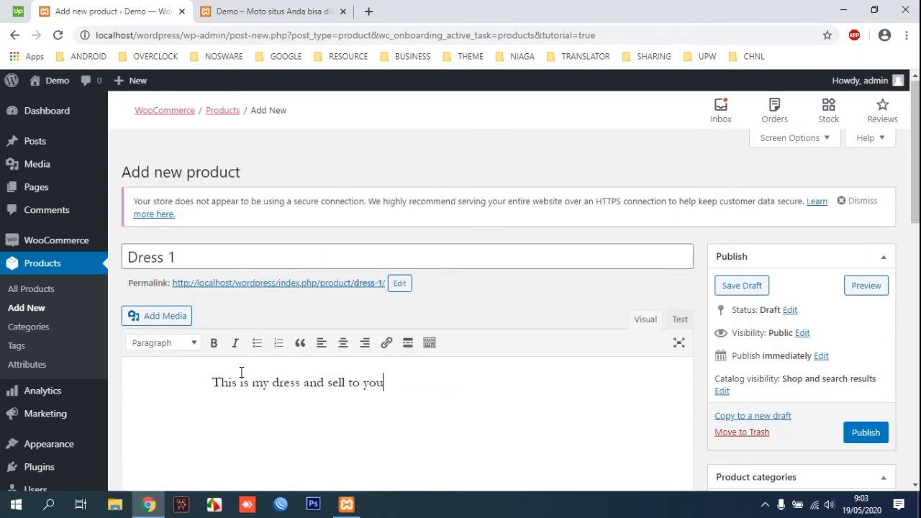
{"action": "type", "text": "...."}
Copy the description sentence and repeat it three more times below, each as a separate paragraph
{"action": "key", "text": "ctrl+a"}
{"action": "key", "text": "ctrl+c"}
{"action": "left_click", "coordinate": [413, 387]}
{"action": "key", "text": "Return"}
{"action": "key", "text": "ctrl+v"}
{"action": "key", "text": "Return"}
{"action": "key", "text": "ctrl+v"}
{"action": "key", "text": "Return"}
{"action": "key", "text": "ctrl+v"}
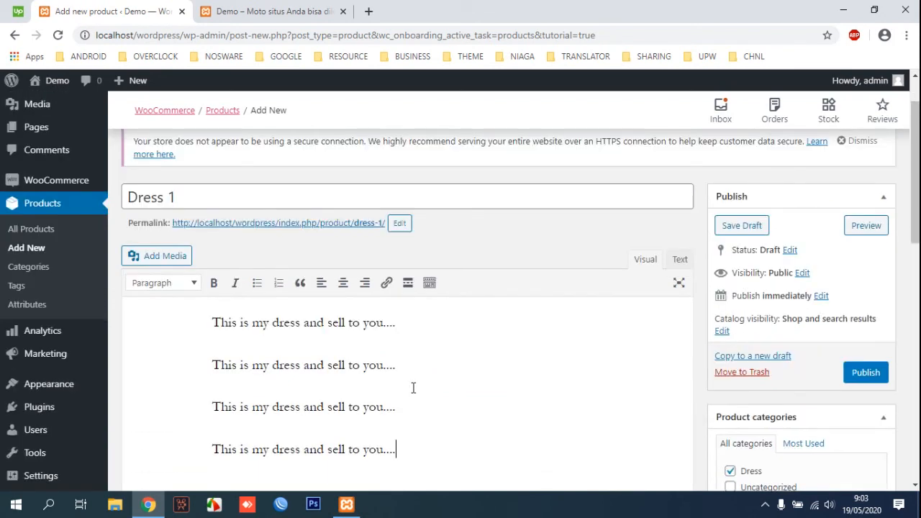
Join the four repeated description lines into one continuous paragraph by removing the breaks between them
{"action": "left_click", "coordinate": [395, 323]}
{"action": "key", "text": "Delete"}
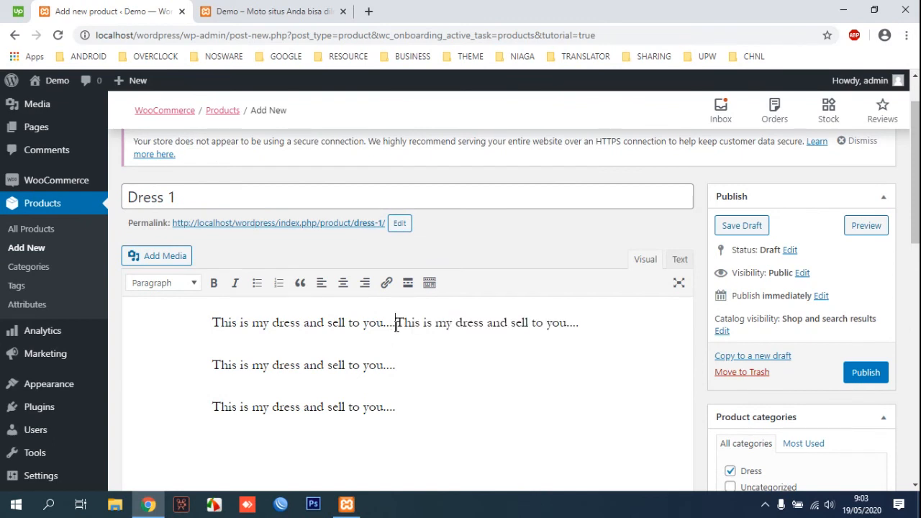
{"action": "left_click", "coordinate": [591, 322]}
{"action": "key", "text": "Delete"}
{"action": "left_click", "coordinate": [429, 343]}
{"action": "key", "text": "Delete"}
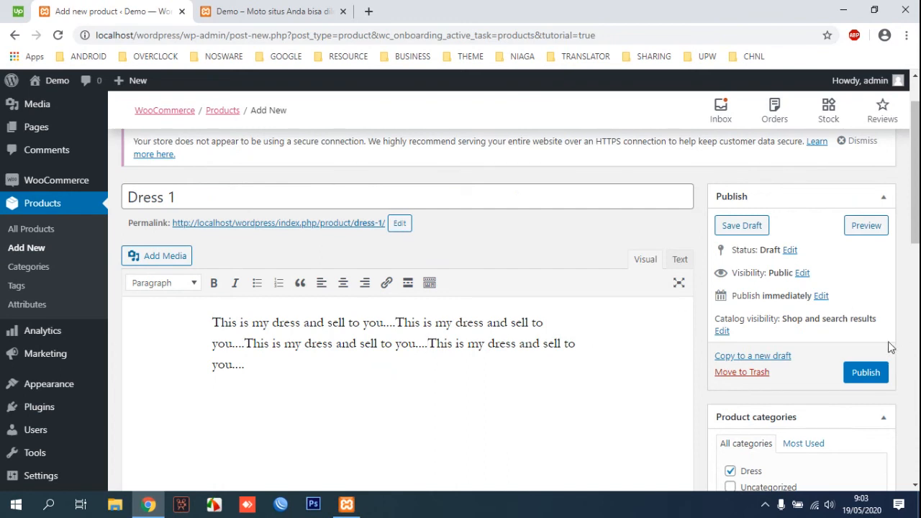
Publish the product and view its store page in a new browser tab
{"action": "left_click", "coordinate": [866, 372]}
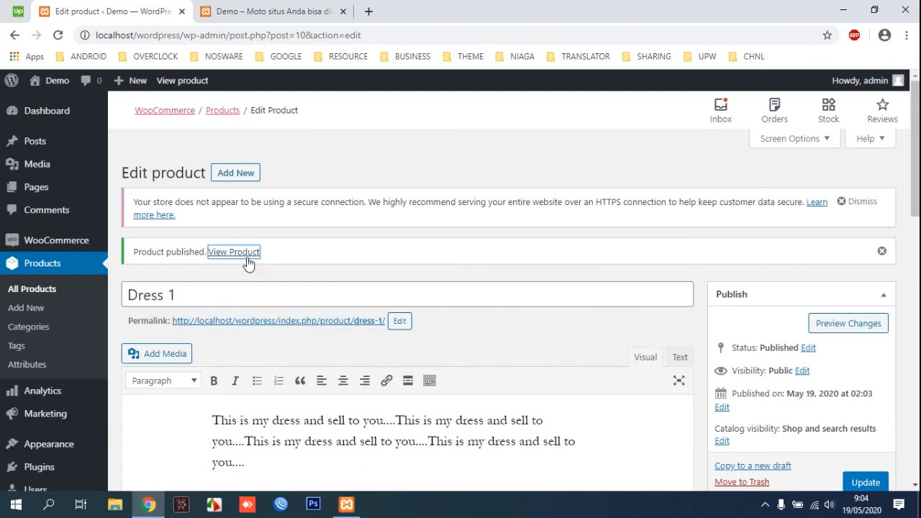
{"action": "right_click", "coordinate": [244, 254]}
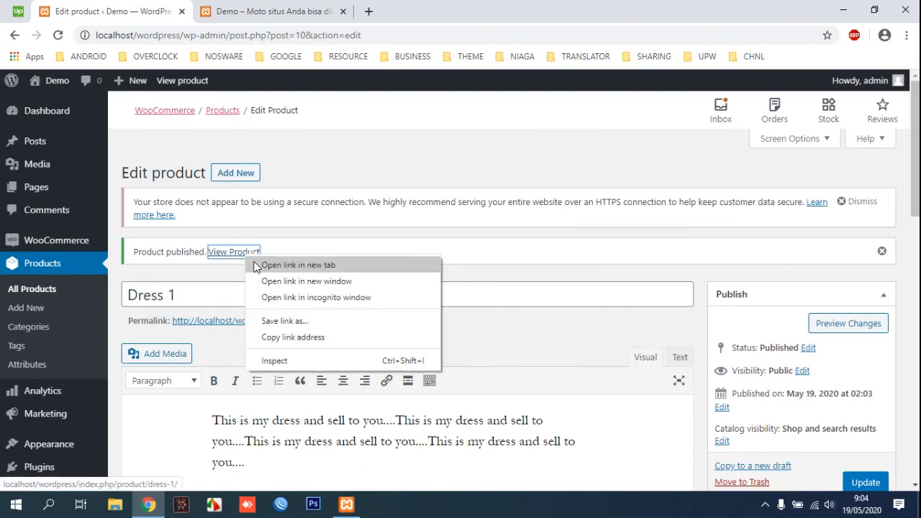
{"action": "left_click", "coordinate": [261, 263]}
{"action": "left_click", "coordinate": [236, 12]}
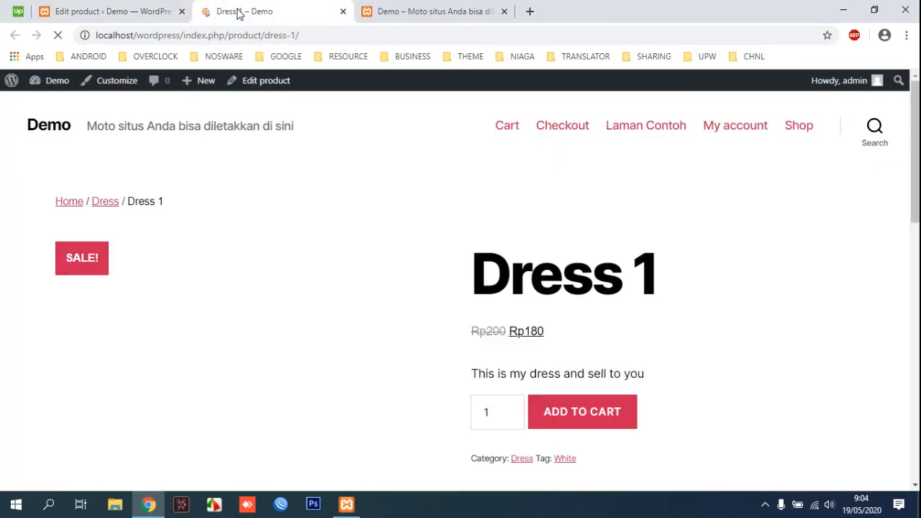
Check the image and description on the Dress 1 store page and add one piece to the cart
{"action": "scroll", "coordinate": [365, 268], "scroll_direction": "down", "scroll_amount": 6}
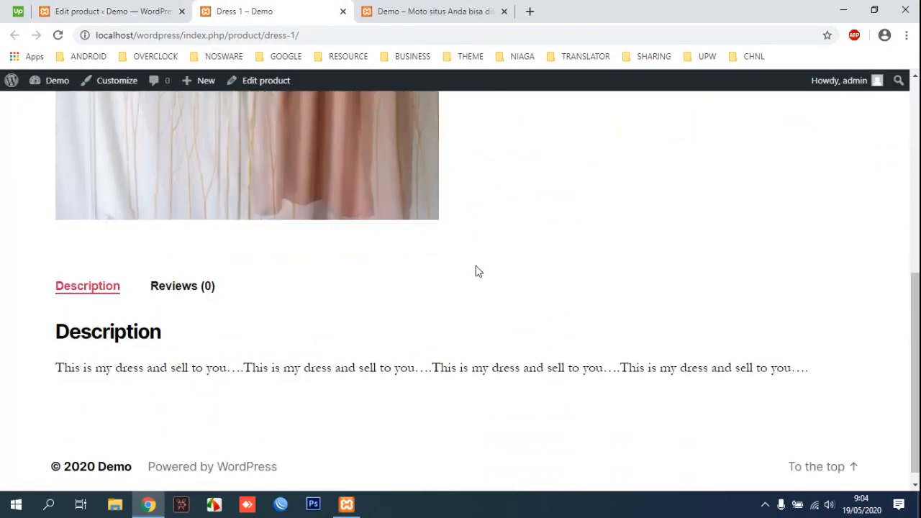
{"action": "scroll", "coordinate": [474, 269], "scroll_direction": "up", "scroll_amount": 5}
{"action": "scroll", "coordinate": [540, 278], "scroll_direction": "down", "scroll_amount": 1}
{"action": "left_click", "coordinate": [565, 286]}
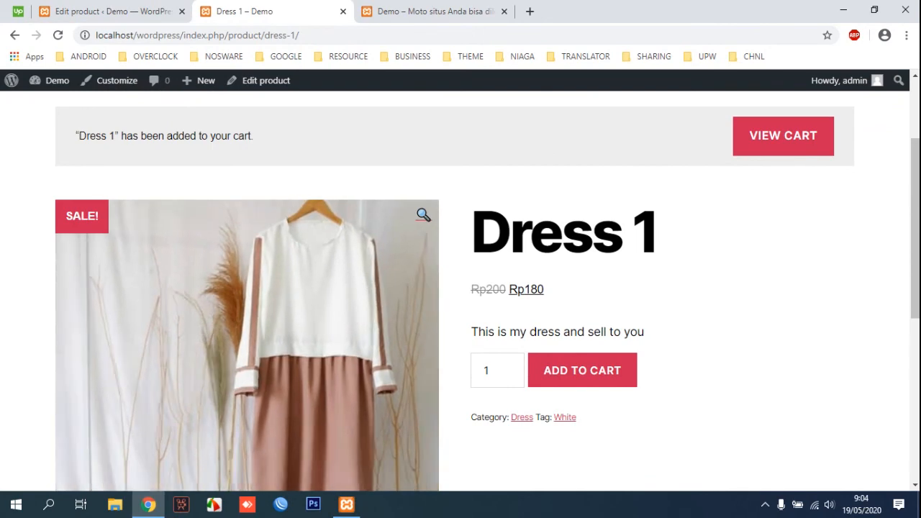
Examine the Dress 1 store page from the cart notice and prices down to the description section
{"action": "scroll", "coordinate": [661, 321], "scroll_direction": "down", "scroll_amount": 2}
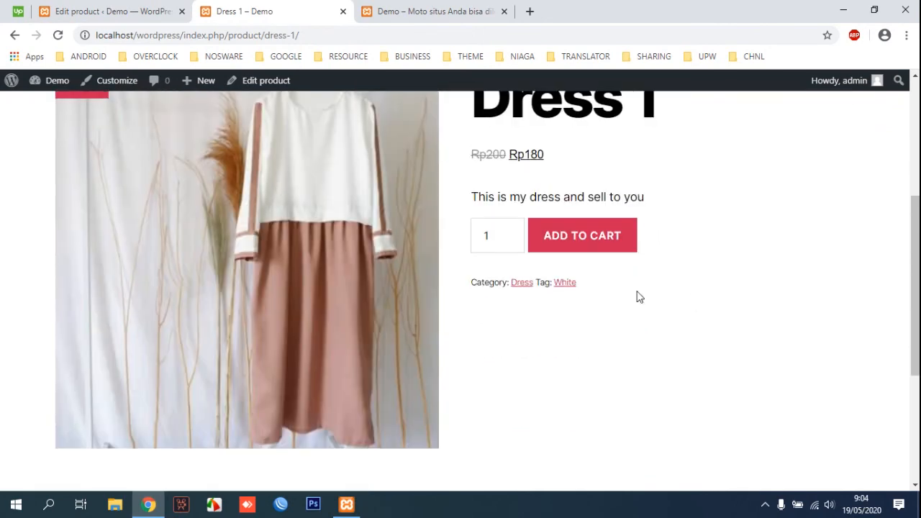
{"action": "scroll", "coordinate": [637, 295], "scroll_direction": "up", "scroll_amount": 3}
{"action": "scroll", "coordinate": [609, 264], "scroll_direction": "up", "scroll_amount": 1}
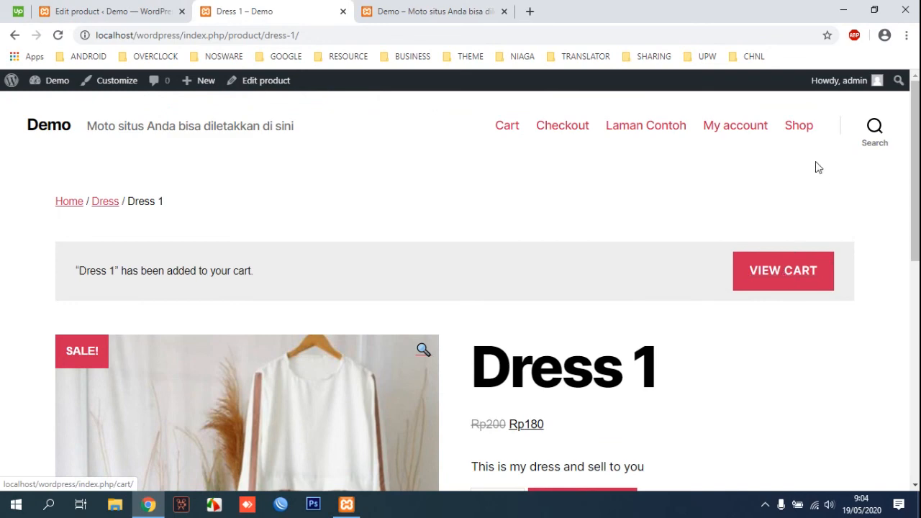
{"action": "scroll", "coordinate": [723, 219], "scroll_direction": "down", "scroll_amount": 2}
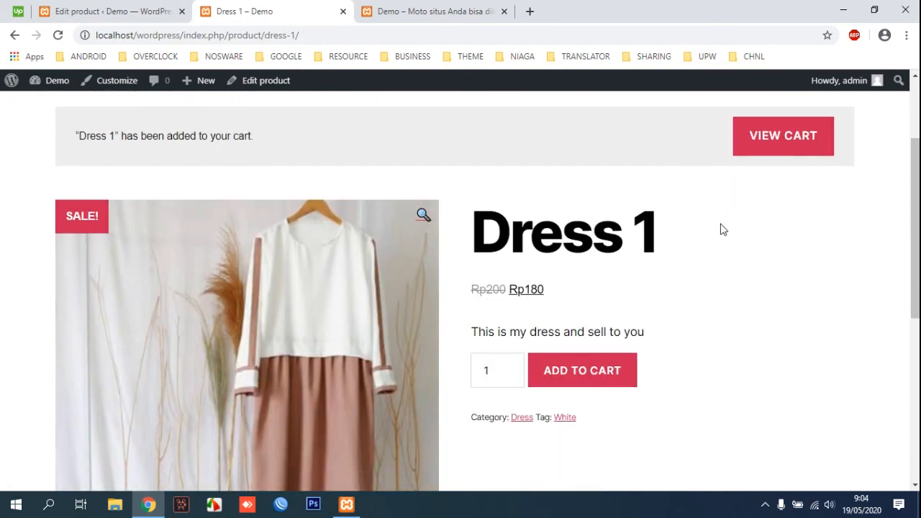
{"action": "scroll", "coordinate": [722, 229], "scroll_direction": "down", "scroll_amount": 3}
{"action": "scroll", "coordinate": [721, 228], "scroll_direction": "up", "scroll_amount": 3}
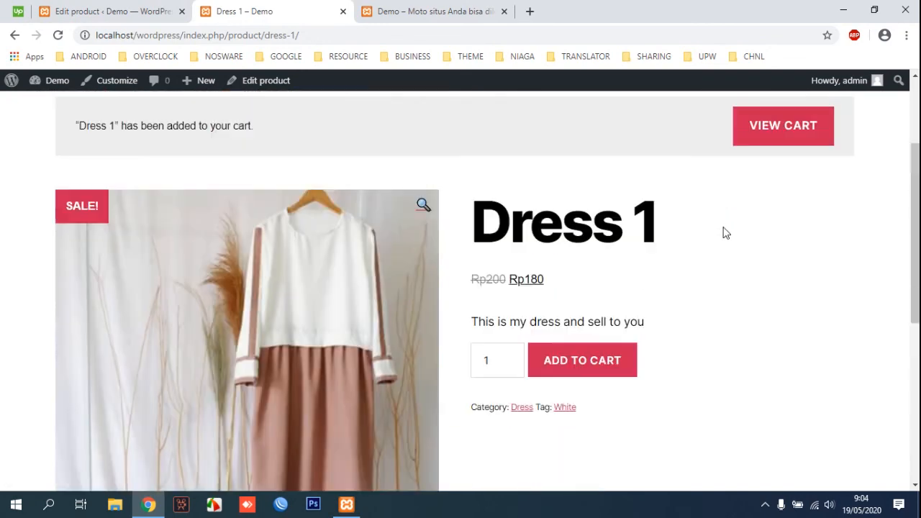
{"action": "scroll", "coordinate": [721, 228], "scroll_direction": "down", "scroll_amount": 7}
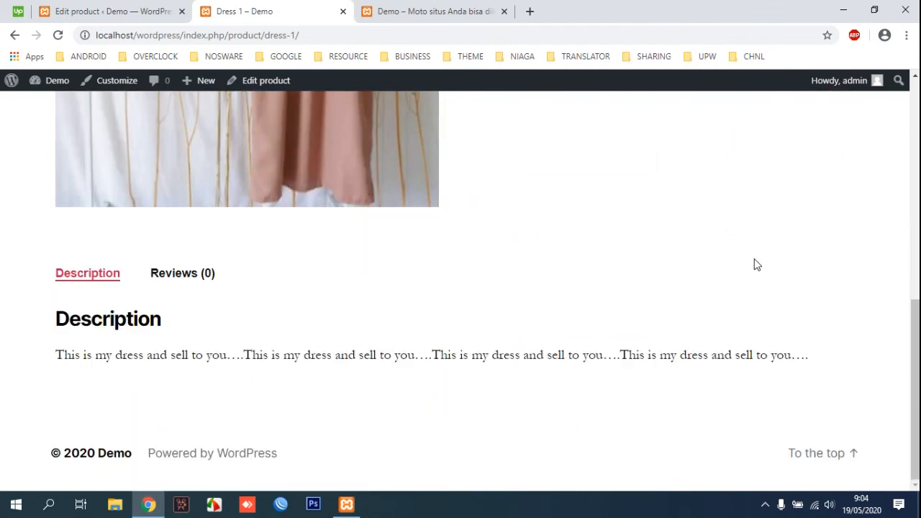
{"action": "scroll", "coordinate": [754, 263], "scroll_direction": "up", "scroll_amount": 6}
{"action": "scroll", "coordinate": [209, 218], "scroll_direction": "up", "scroll_amount": 2}
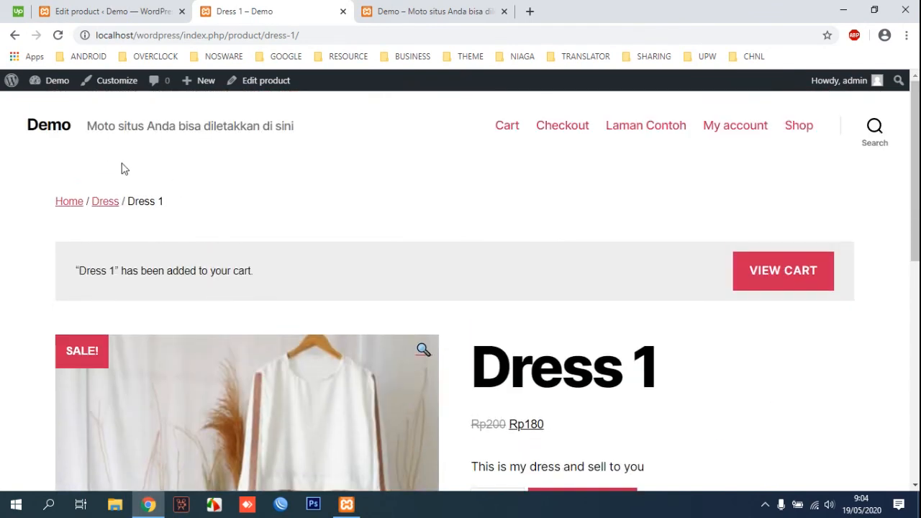
Go to the Demo site's home page and open the Shop page from there
{"action": "left_click", "coordinate": [49, 130]}
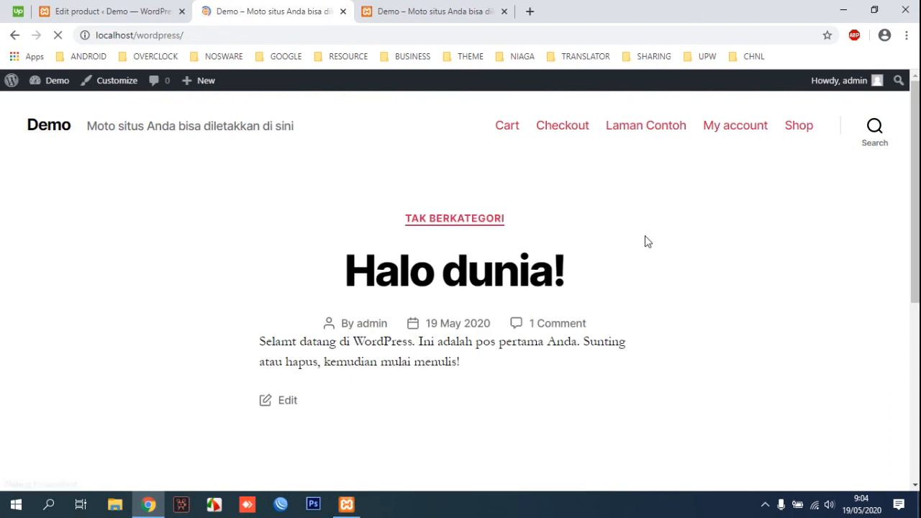
{"action": "left_click", "coordinate": [801, 135]}
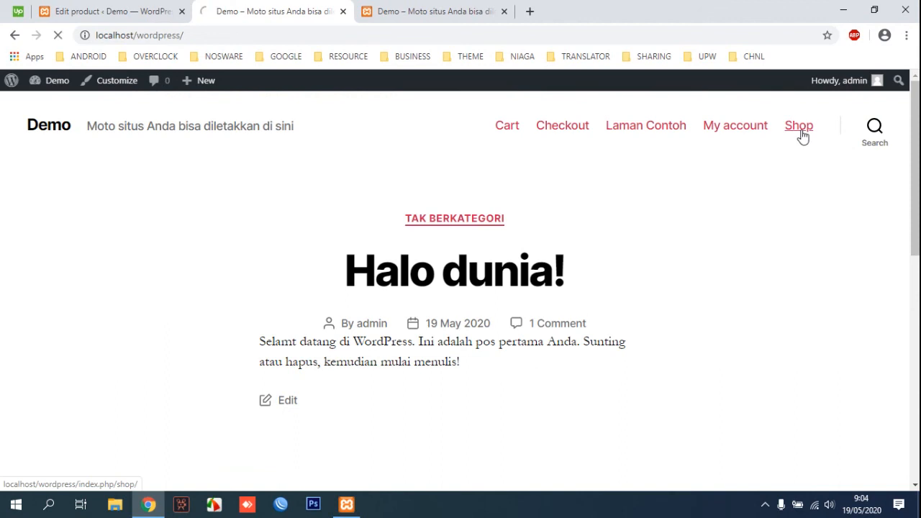